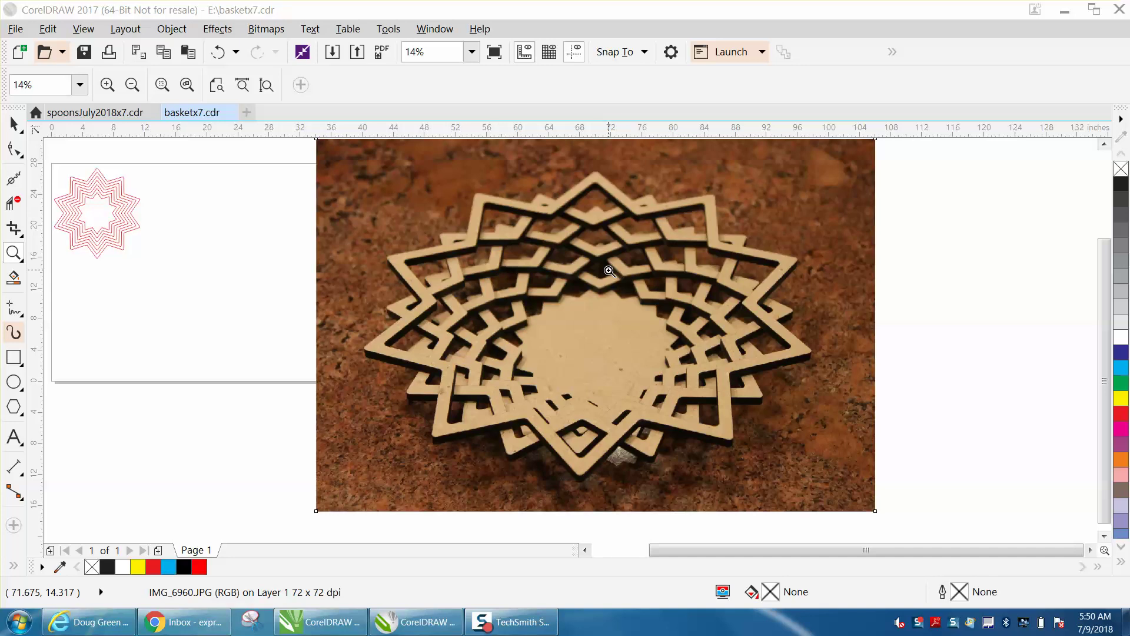
- Move the nested red star outlines off the page's left side and the basket photo off its right
scroll(336, 227, down, 2)
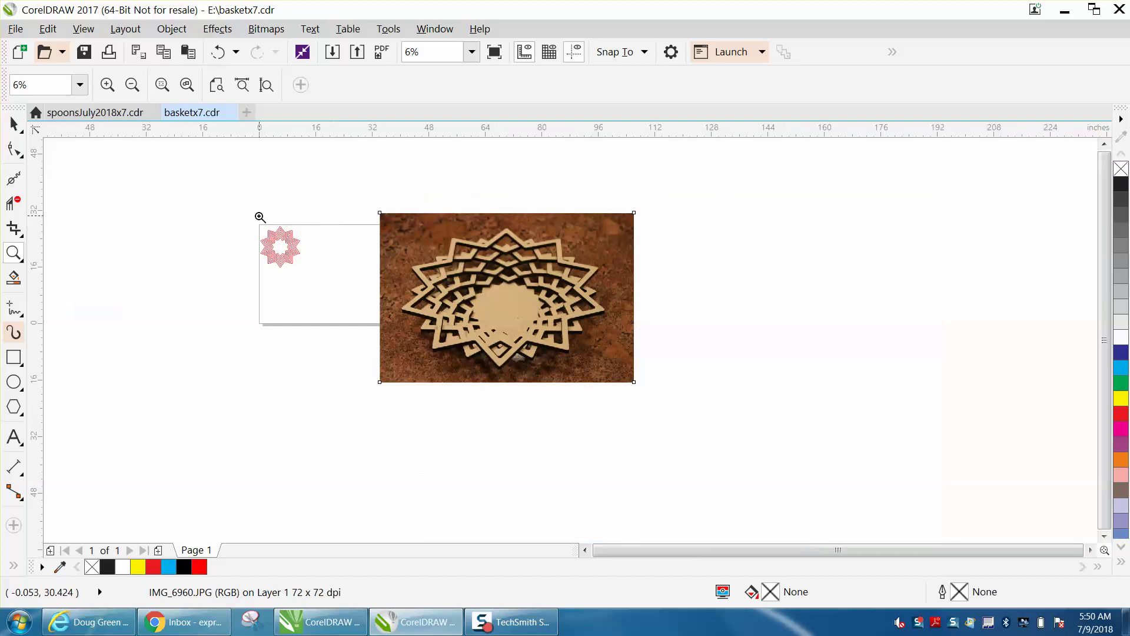
drag(260, 217, 332, 286)
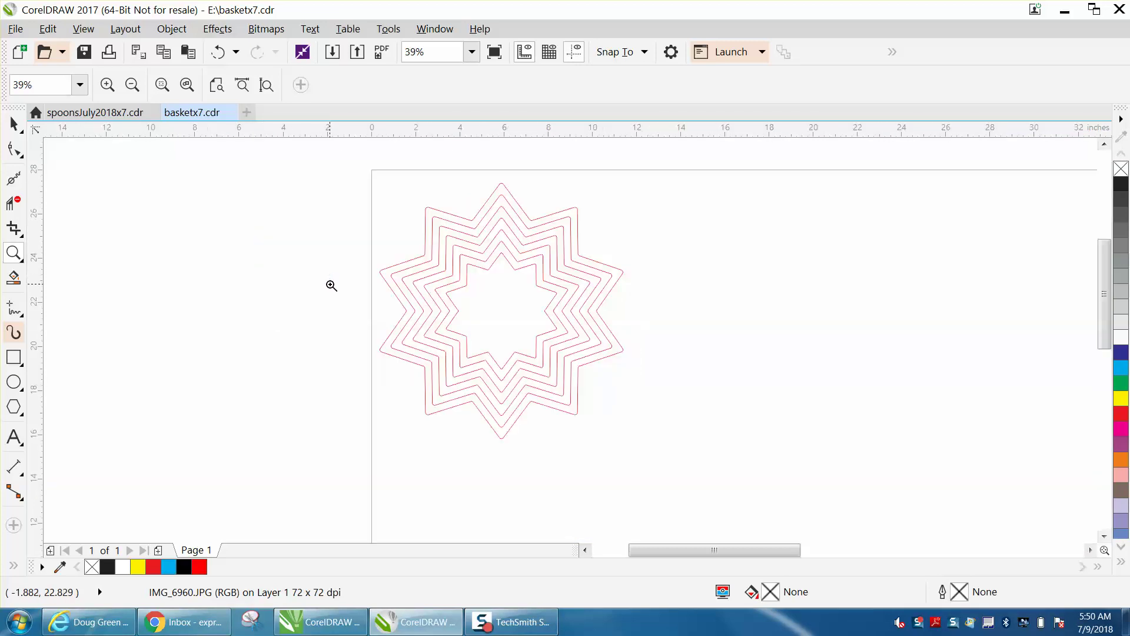
scroll(328, 279, down, 1)
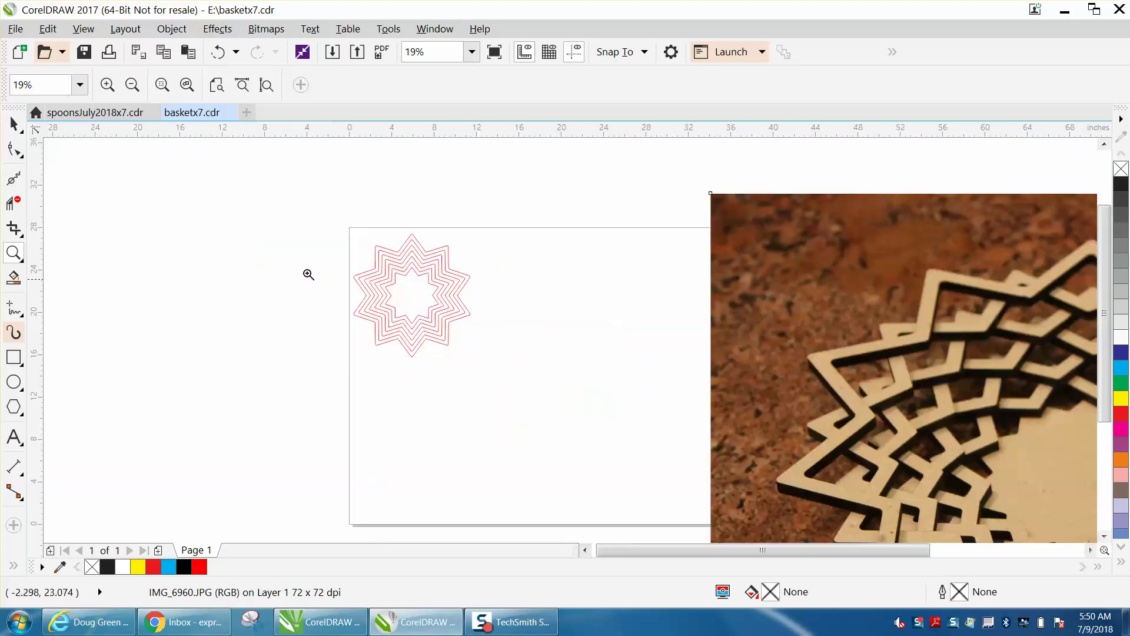
click(14, 125)
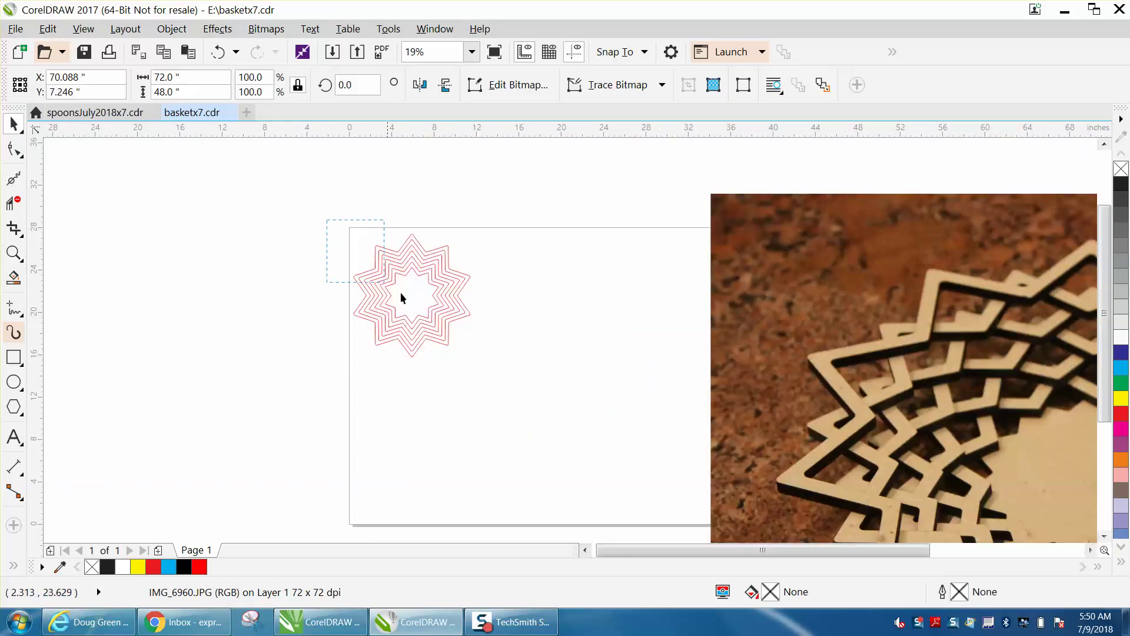
drag(517, 362, 517, 362)
drag(416, 298, 252, 253)
mouse_move(780, 353)
mouse_down()
mouse_move(976, 355)
mouse_move(986, 341)
mouse_up()
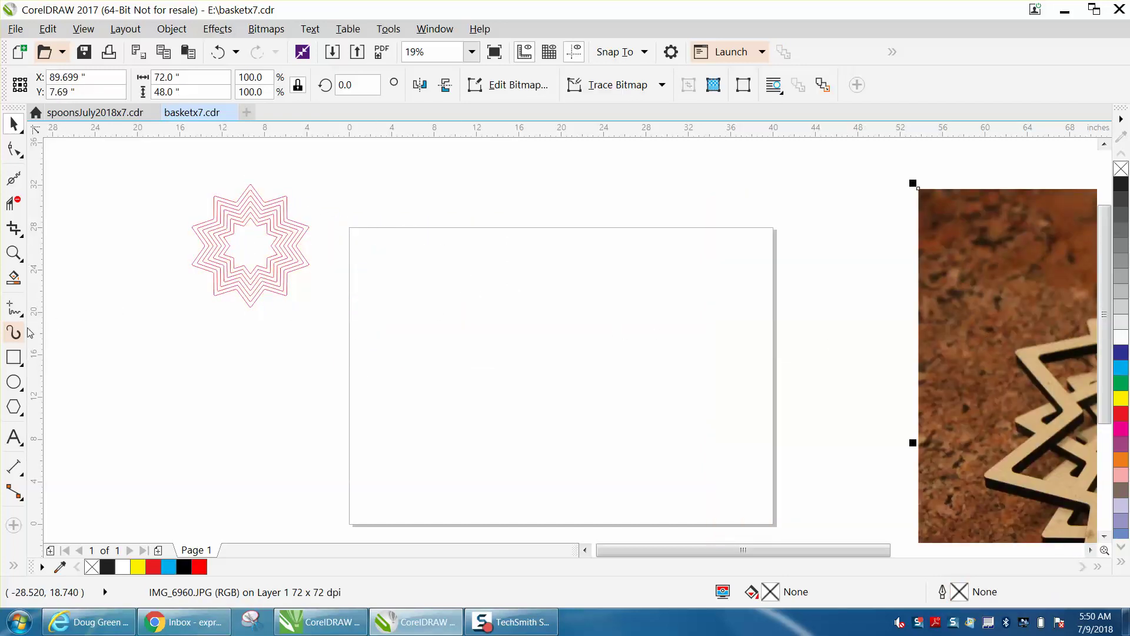
- Draw a 10-point star, about 6.34 × 6.667 in, and centre it at X 20, Y 14
click(24, 418)
click(60, 431)
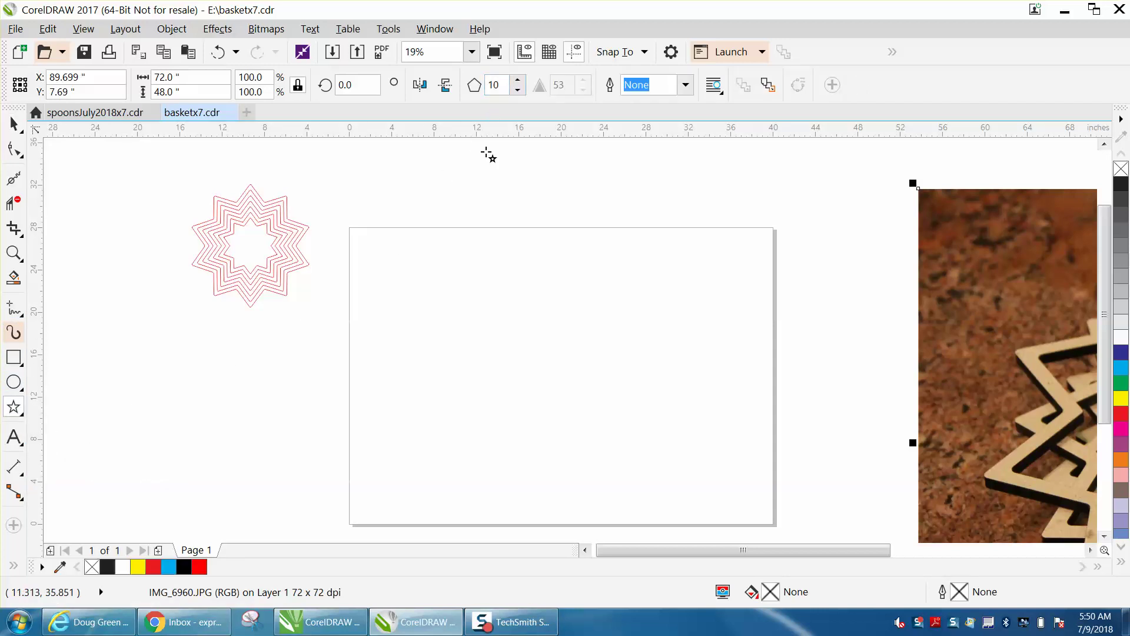
drag(585, 303, 513, 379)
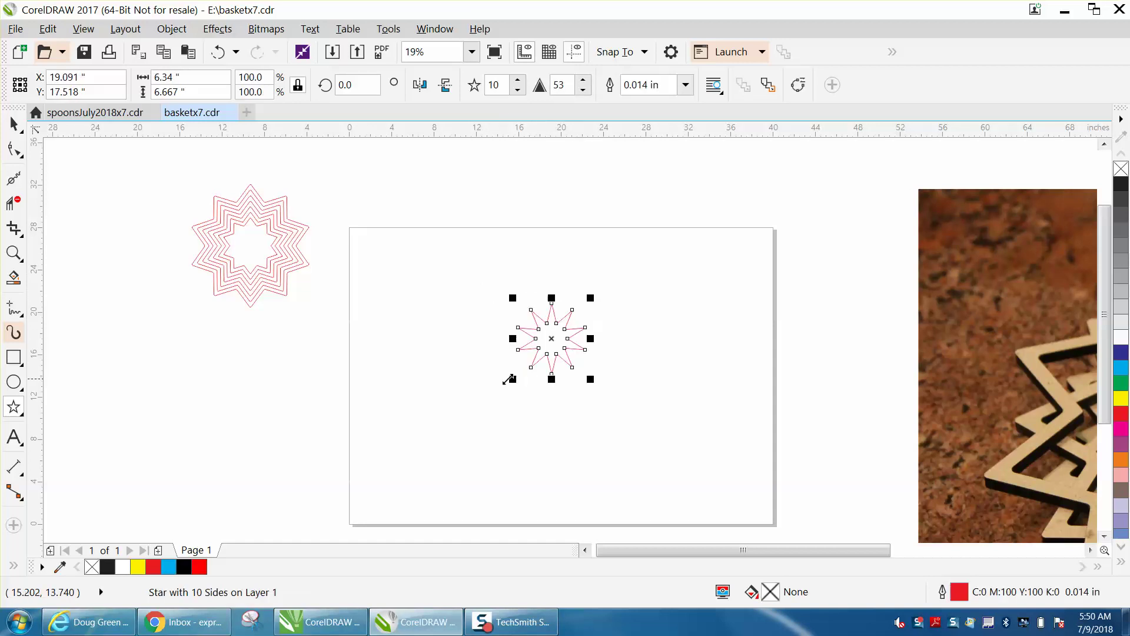
key(p)
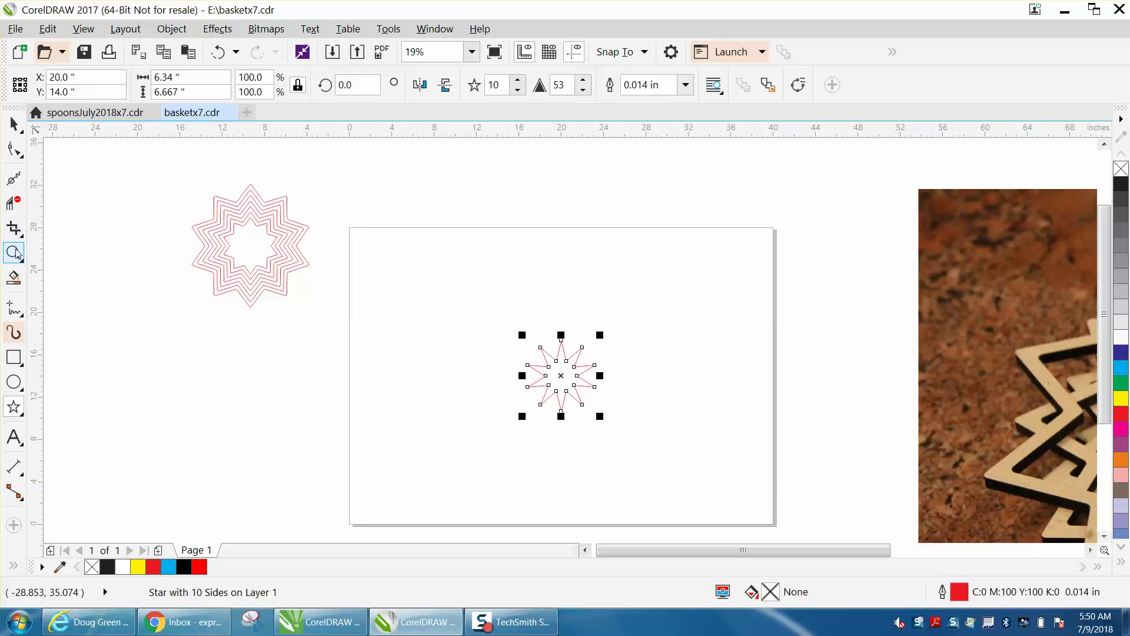
click(14, 253)
- Step the 10-point star's Sharpness spin box down from 53 to 24
drag(497, 330, 601, 416)
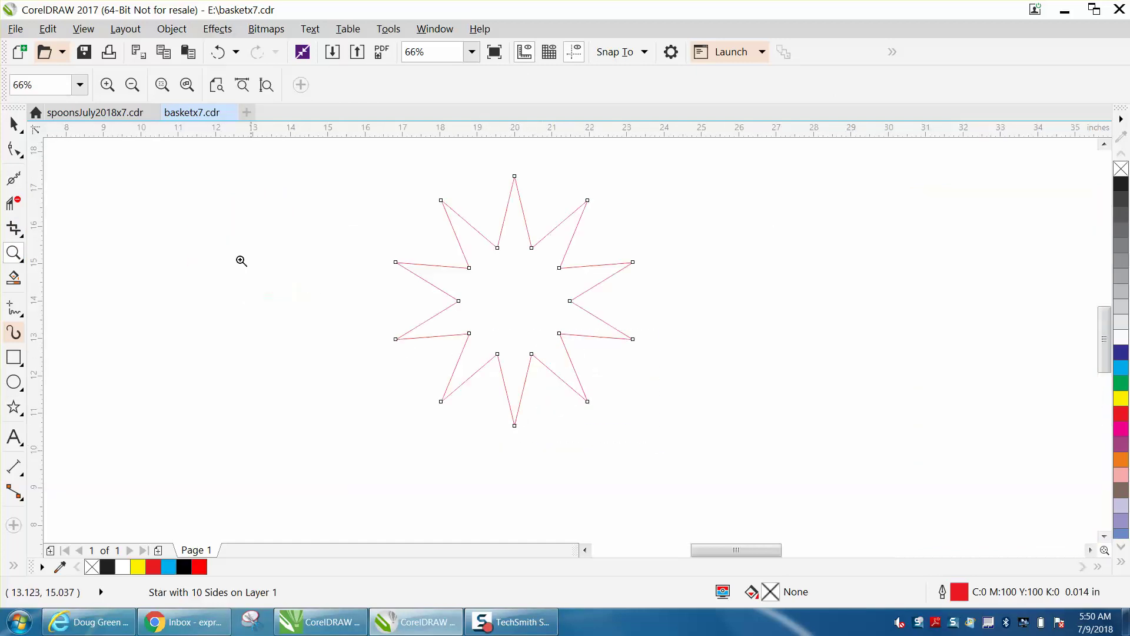
key(space)
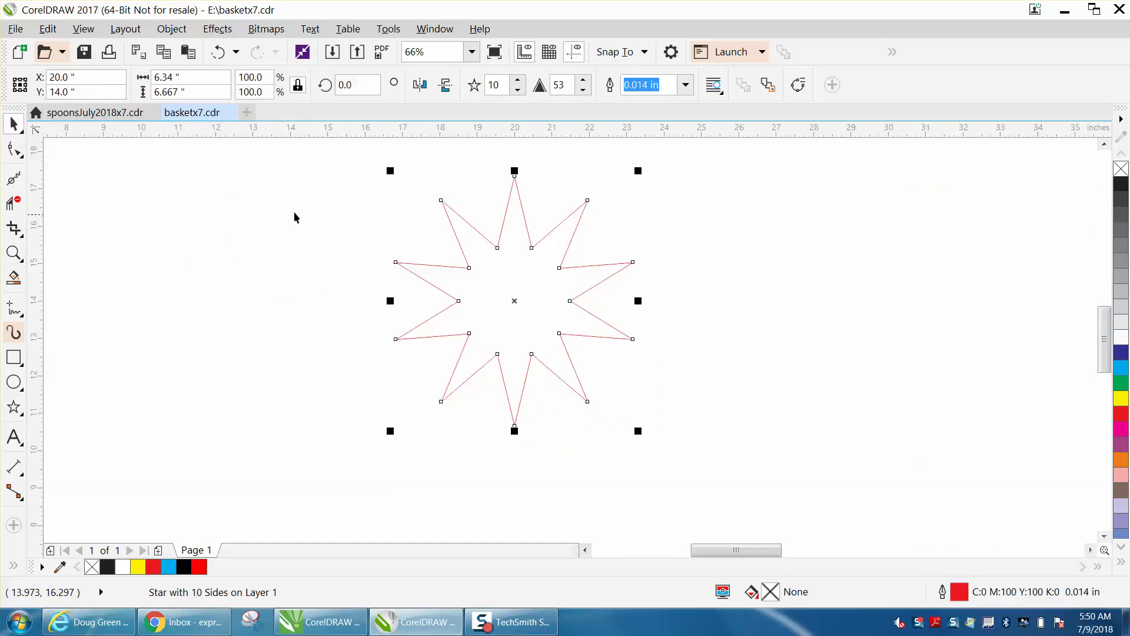
click(584, 92)
click(583, 92)
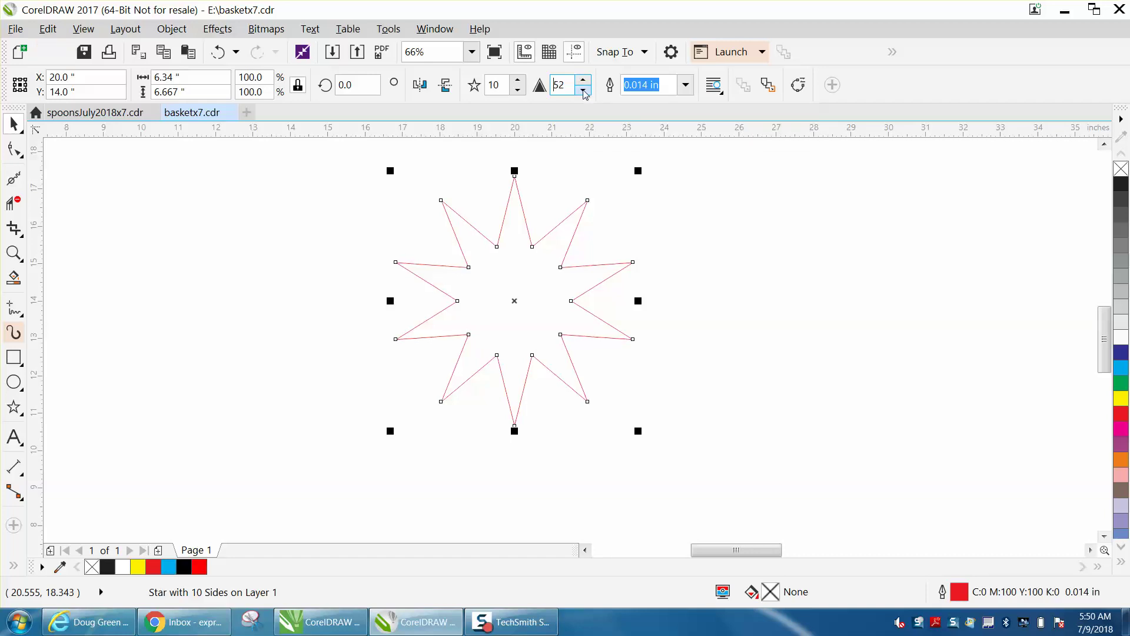
click(584, 92)
click(583, 92)
click(583, 92)
click(583, 93)
click(583, 93)
click(583, 90)
click(583, 90)
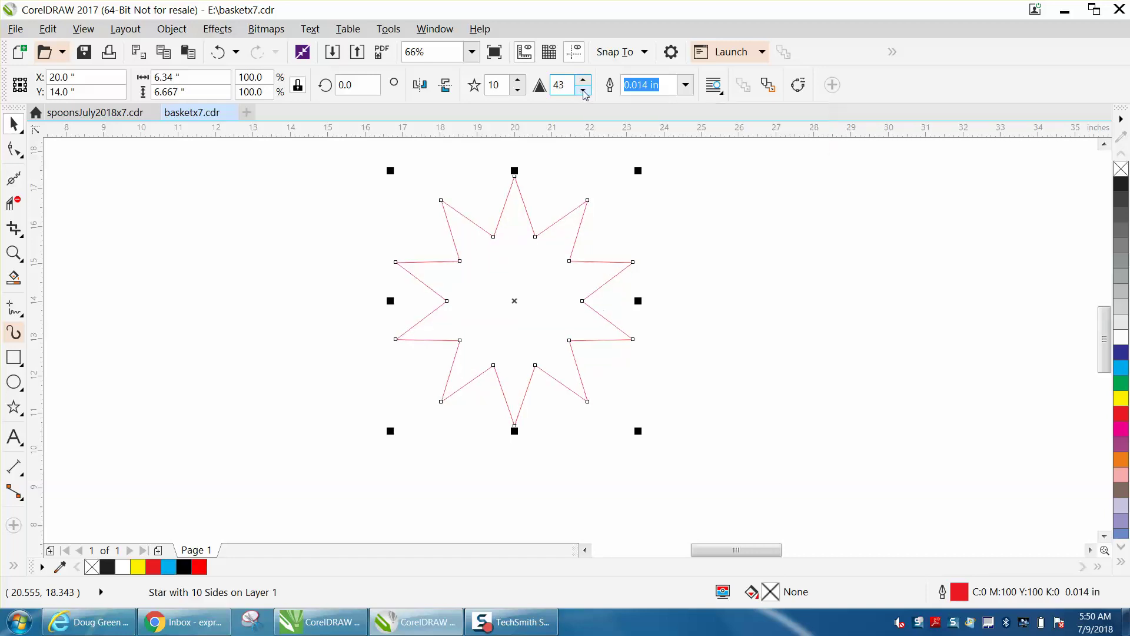
click(584, 90)
click(583, 90)
click(583, 90)
click(583, 90)
click(583, 90)
click(583, 90)
click(583, 92)
click(583, 91)
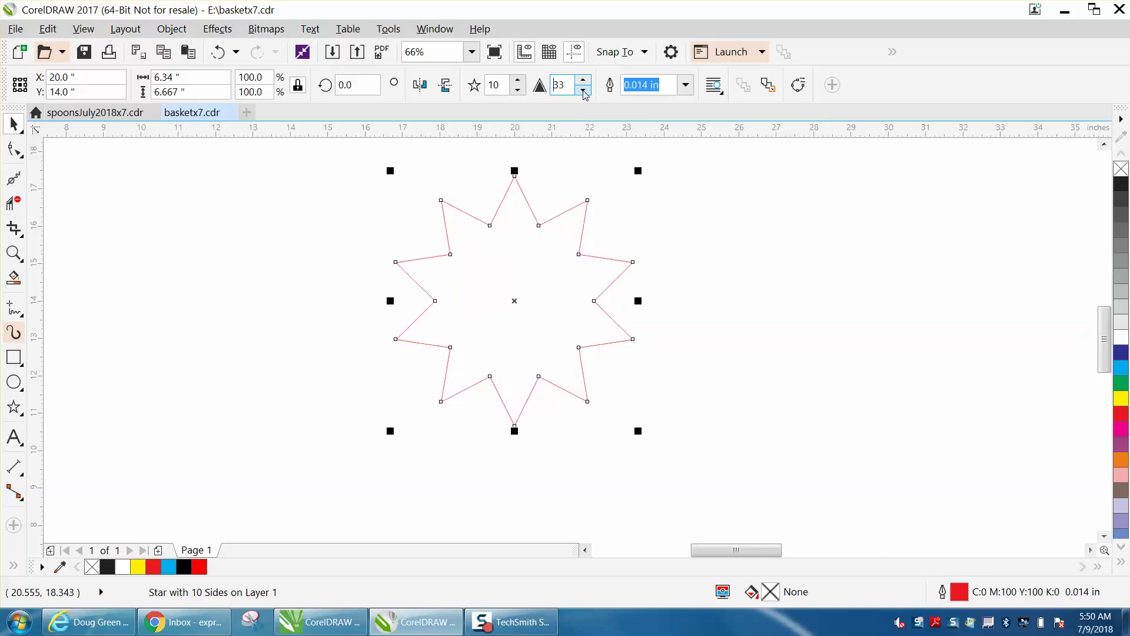
click(584, 91)
click(584, 91)
click(583, 91)
click(583, 91)
click(584, 92)
click(583, 92)
click(584, 91)
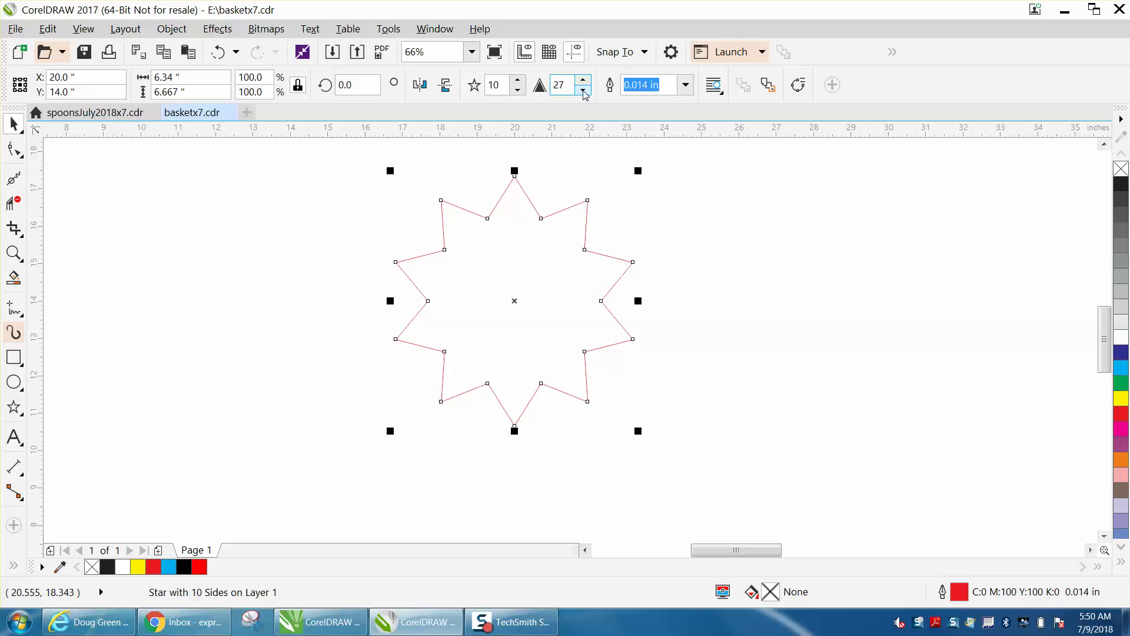
click(584, 92)
click(583, 92)
click(583, 92)
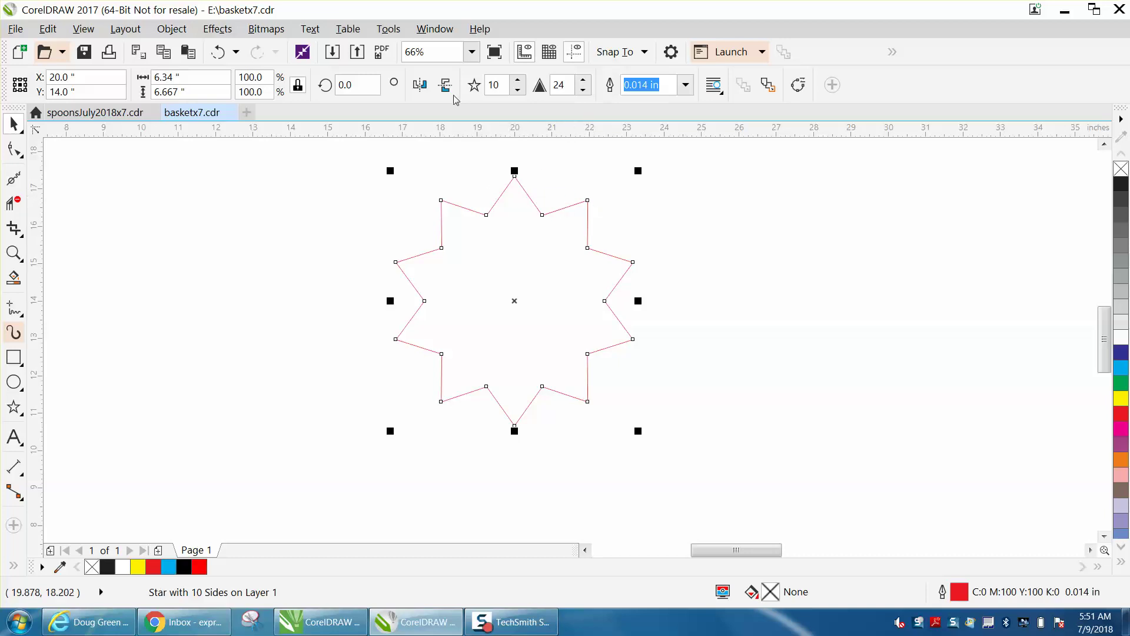
- Apply a 0.05-inch Fillet to every star corner from the Fillet/Scallop/Chamfer docker, then inspect a corner
click(427, 36)
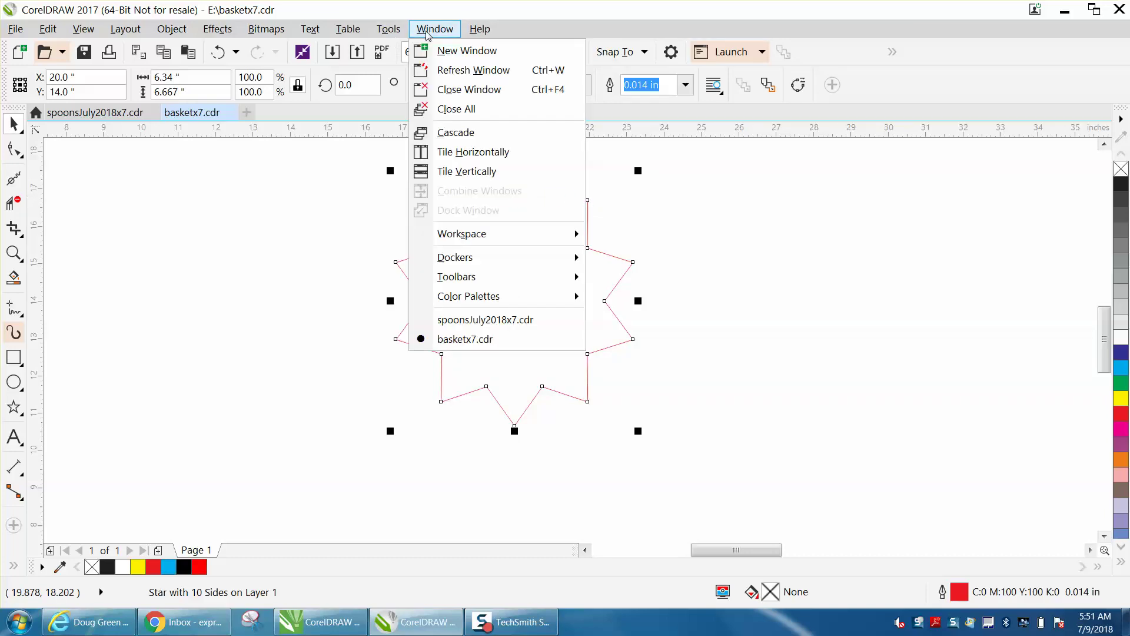
mouse_move(471, 258)
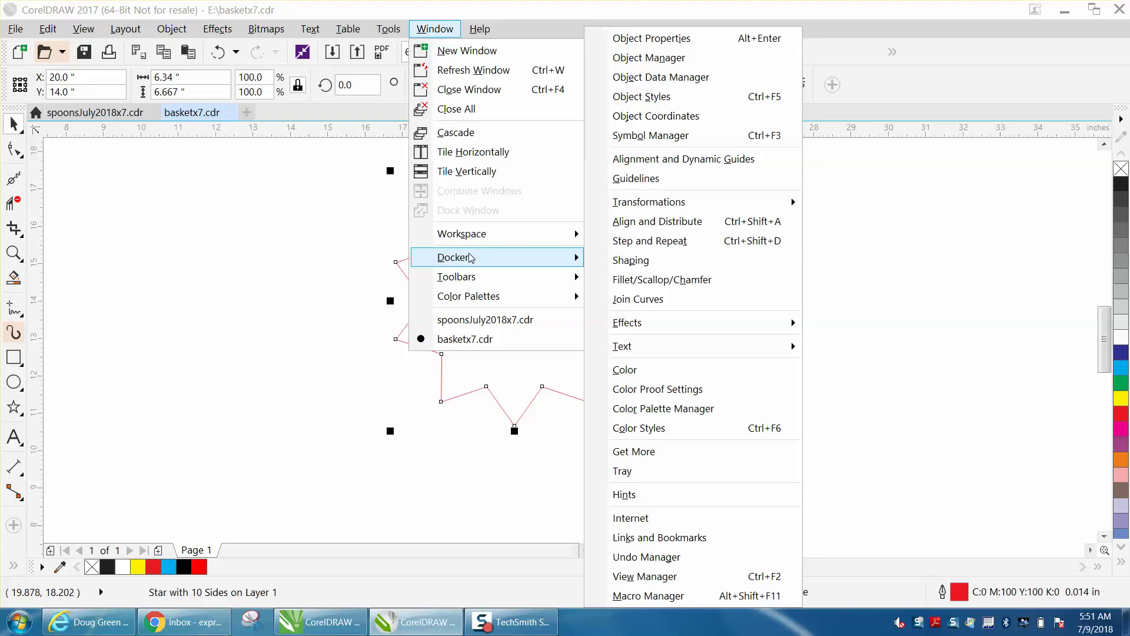
mouse_move(648, 323)
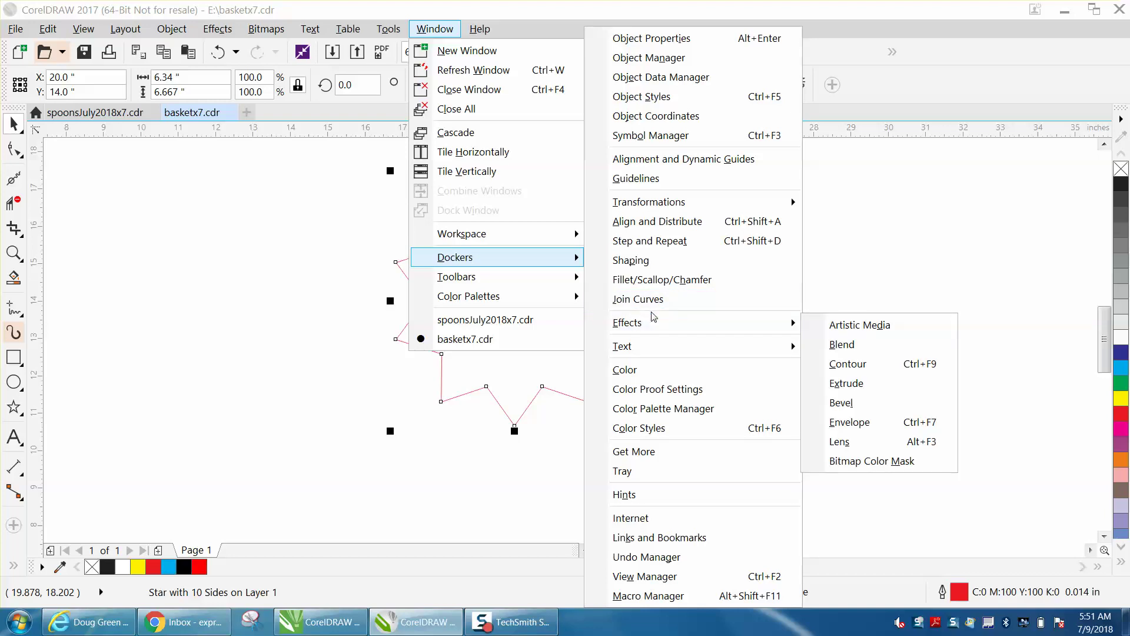
click(656, 280)
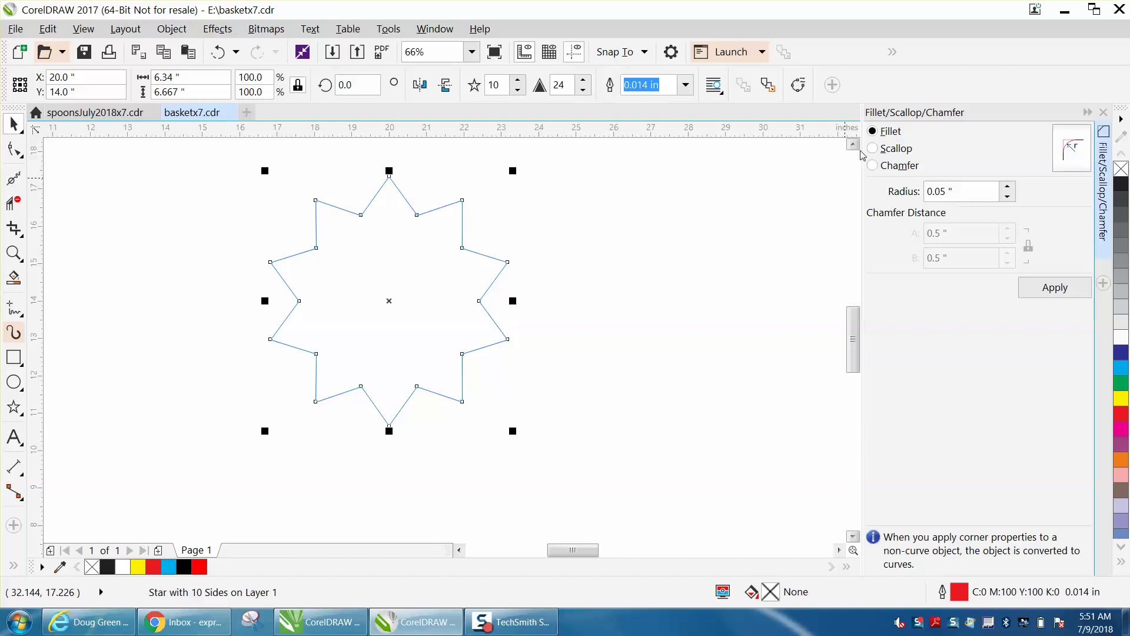
click(946, 187)
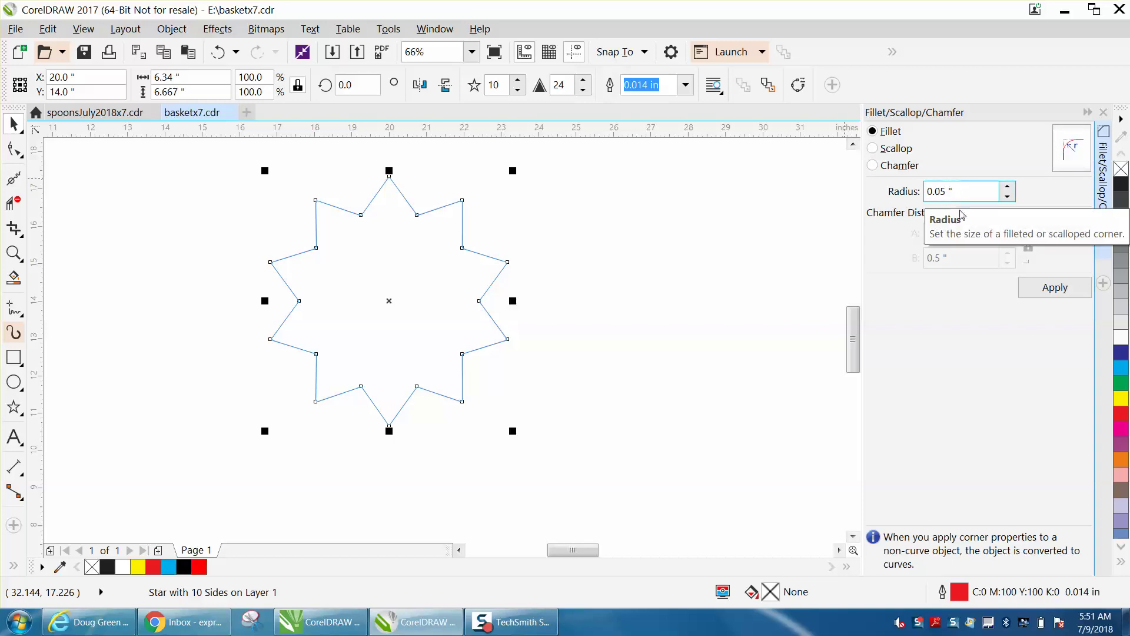
click(1056, 292)
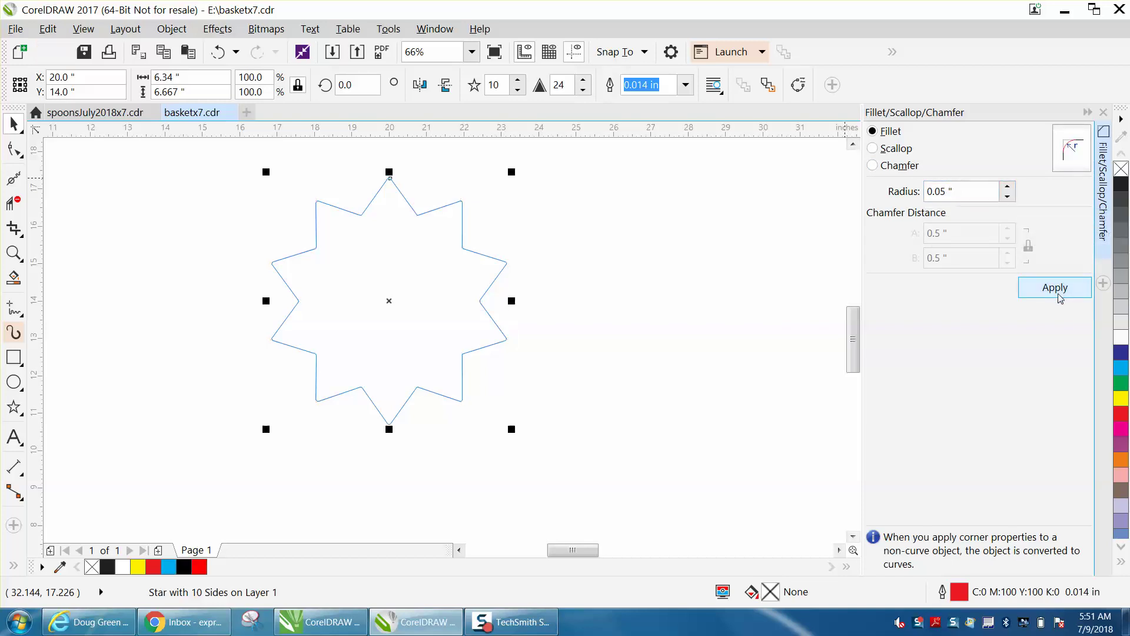
click(13, 253)
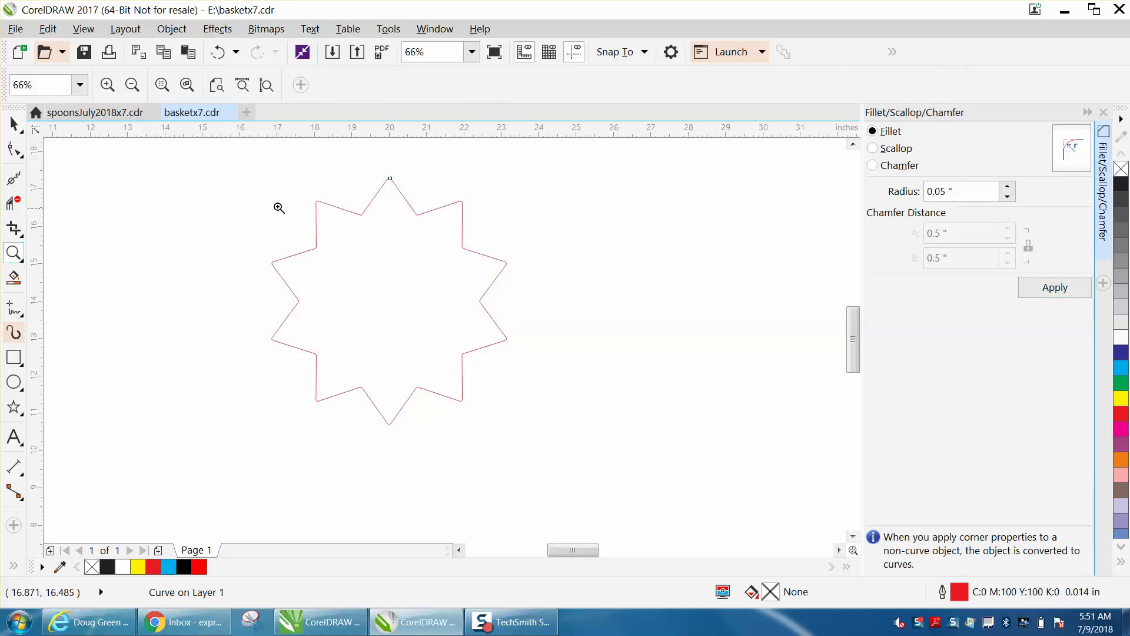
drag(308, 194, 393, 253)
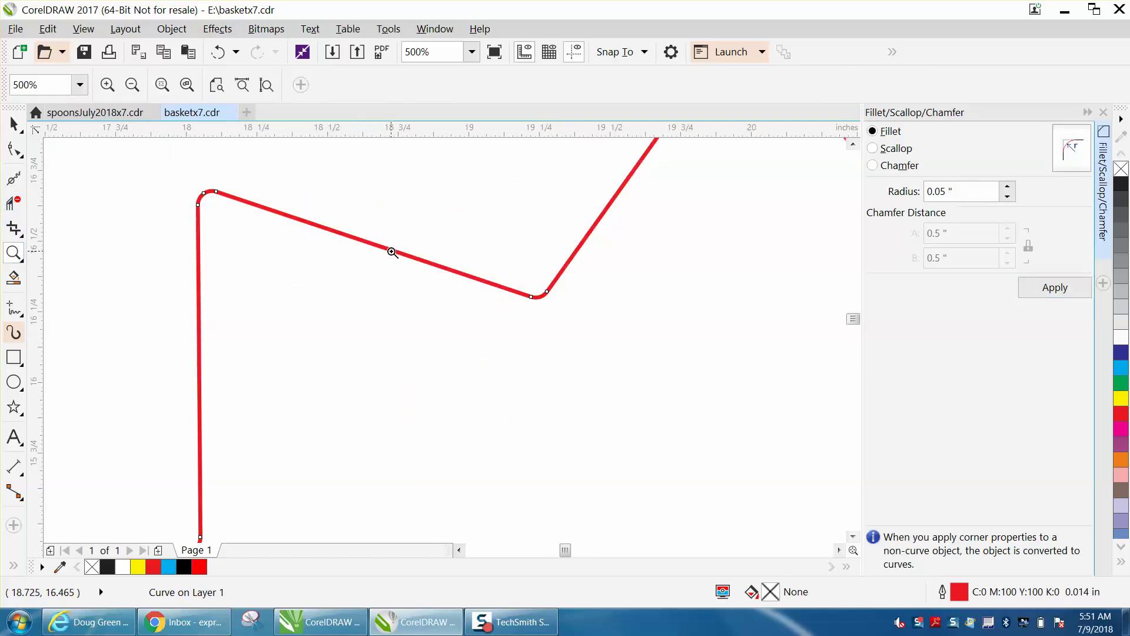
scroll(392, 252, down, 3)
click(14, 124)
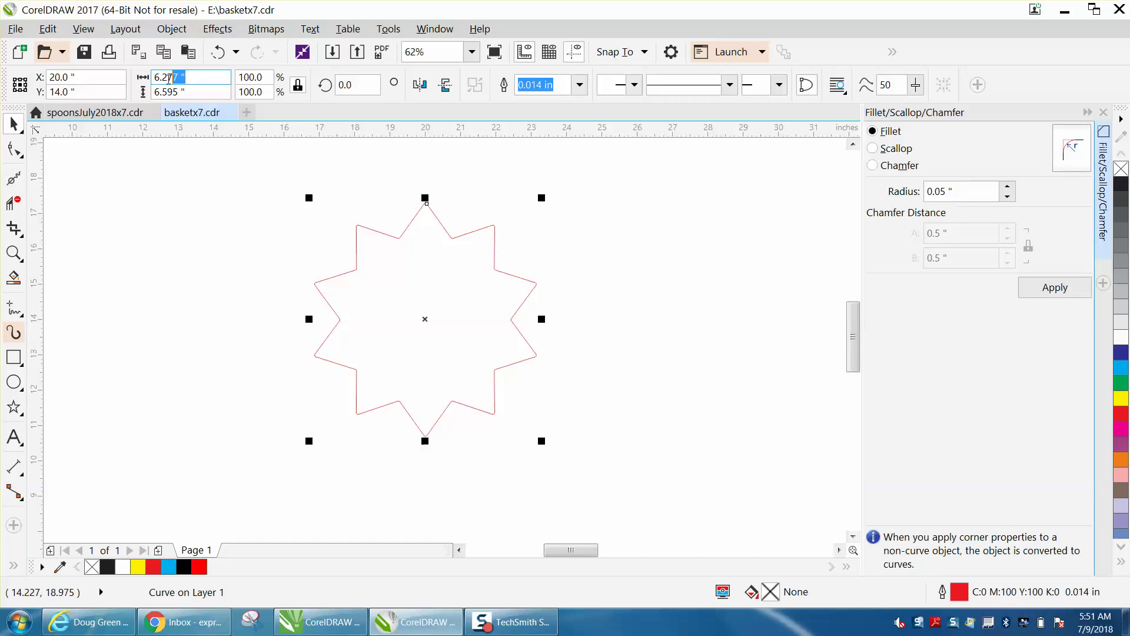
- Set the star's width to 5 inches and close the Fillet/Scallop/Chamfer docker
drag(169, 78, 154, 78)
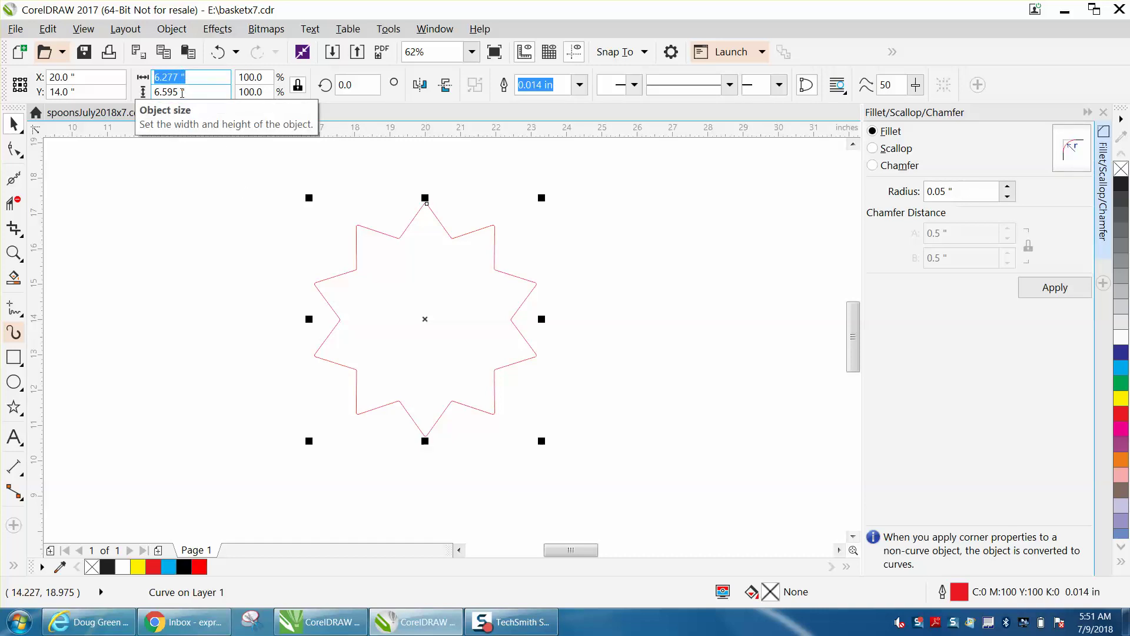
text(5)
key(Return)
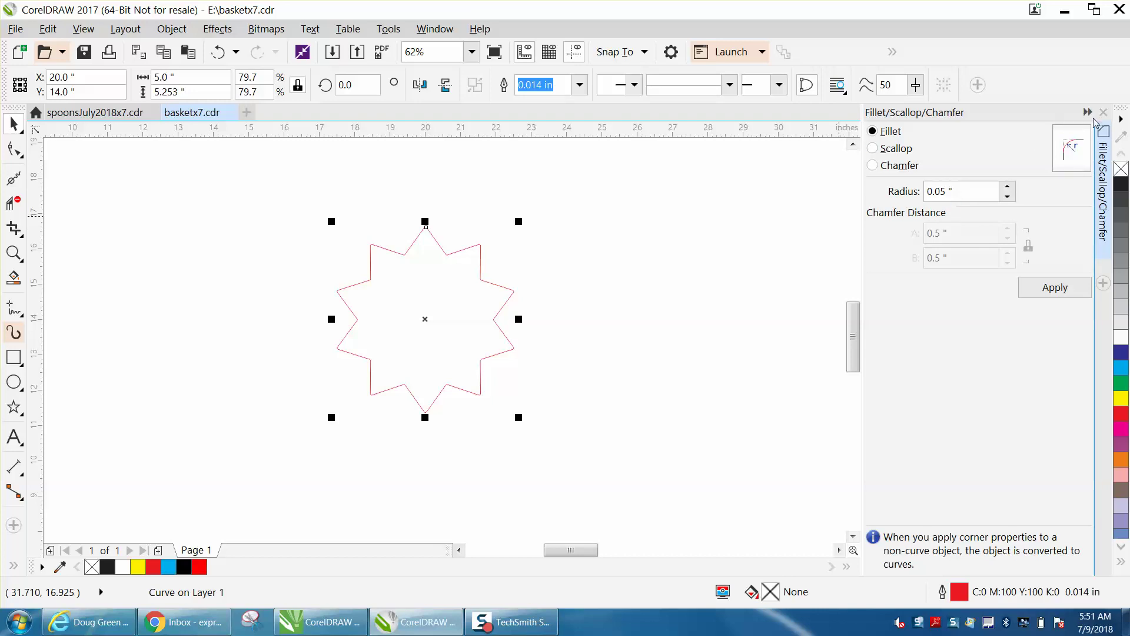
click(1103, 111)
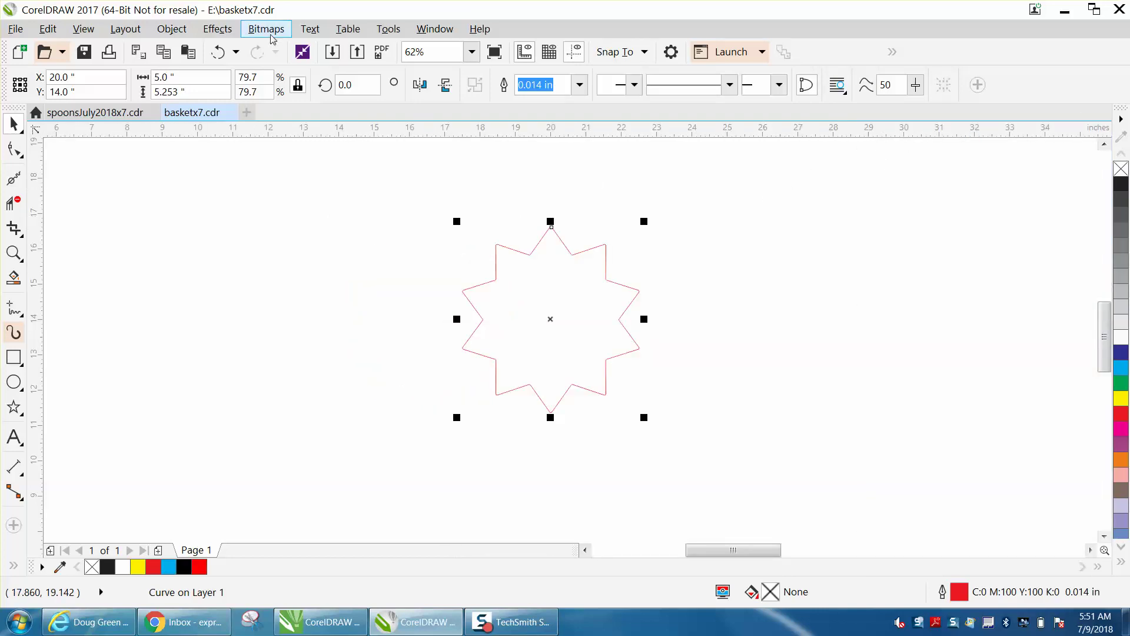
click(227, 32)
- Open the Contour docker, reselect the rounded star and set the contour offset to 0.5 in
click(248, 152)
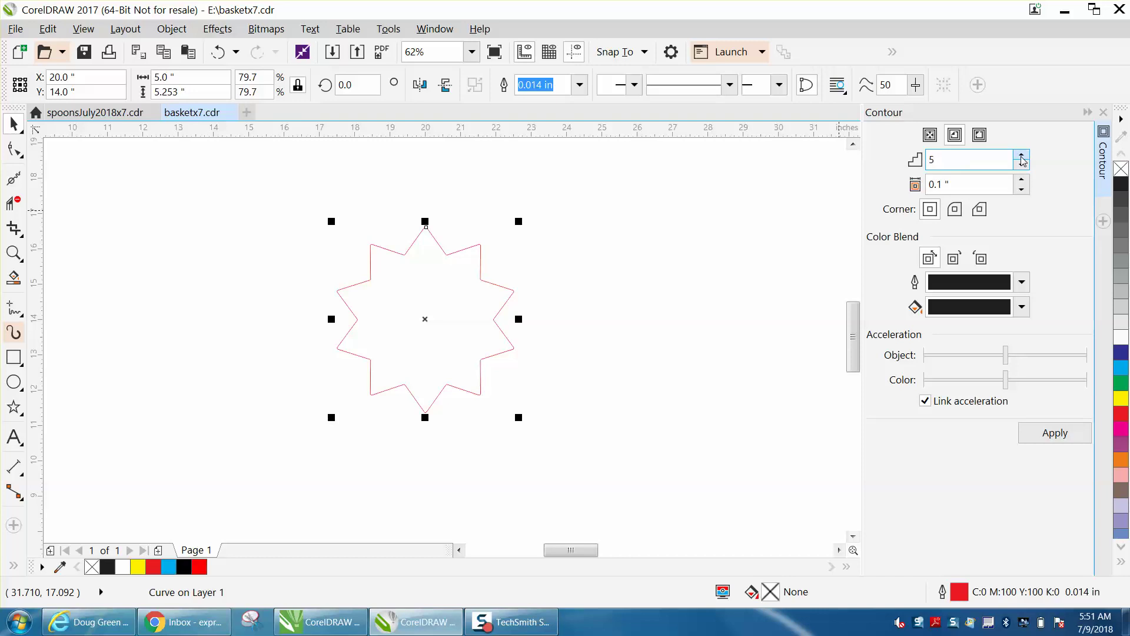
click(834, 190)
scroll(828, 197, down, 2)
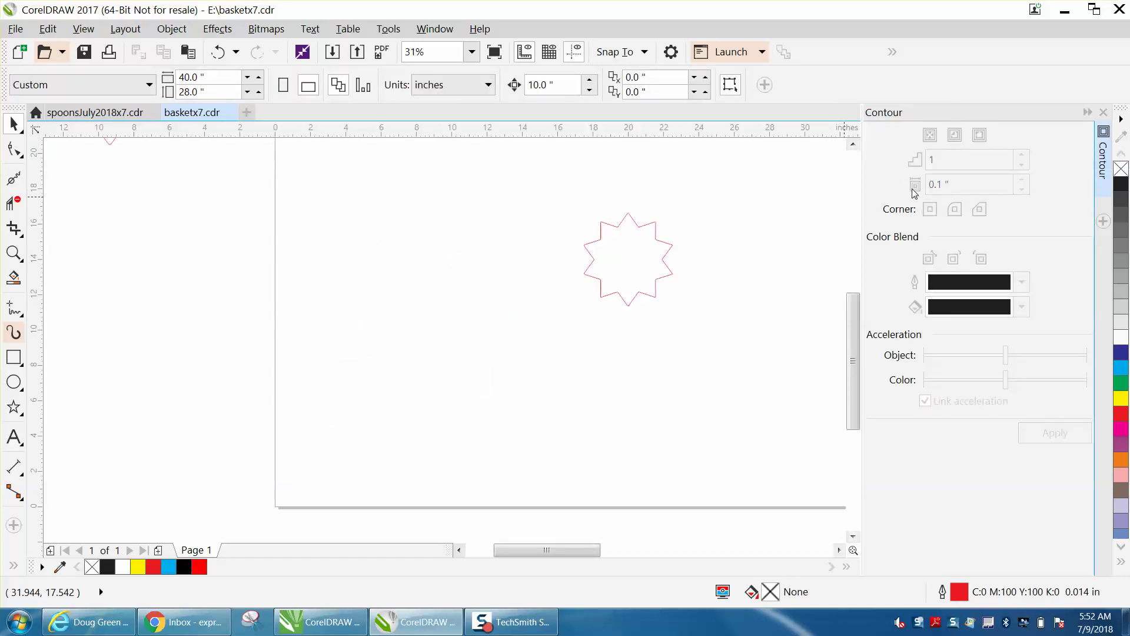
click(668, 246)
drag(949, 184, 901, 184)
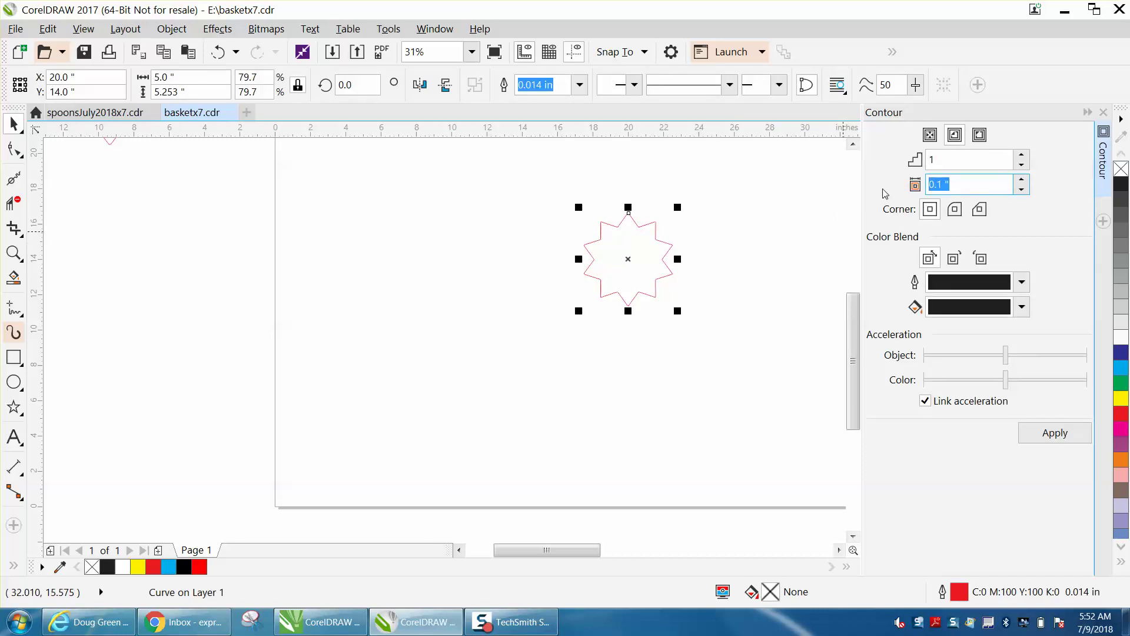
text(.5)
- Apply an inside contour to the star with the steps raised to 3
click(1055, 434)
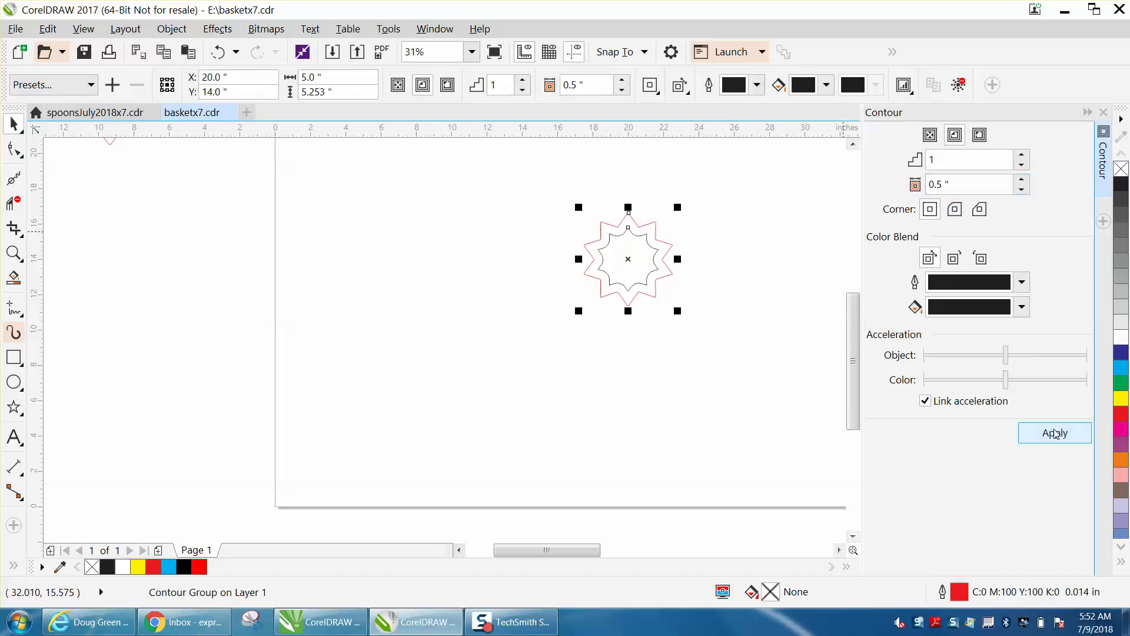
click(1022, 157)
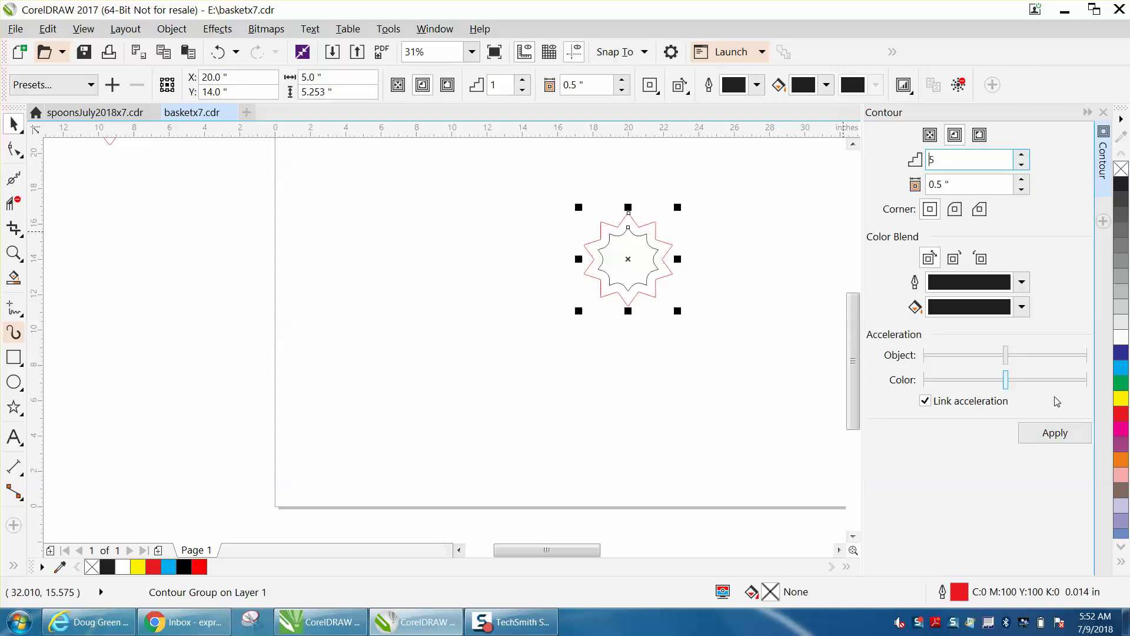
click(1055, 434)
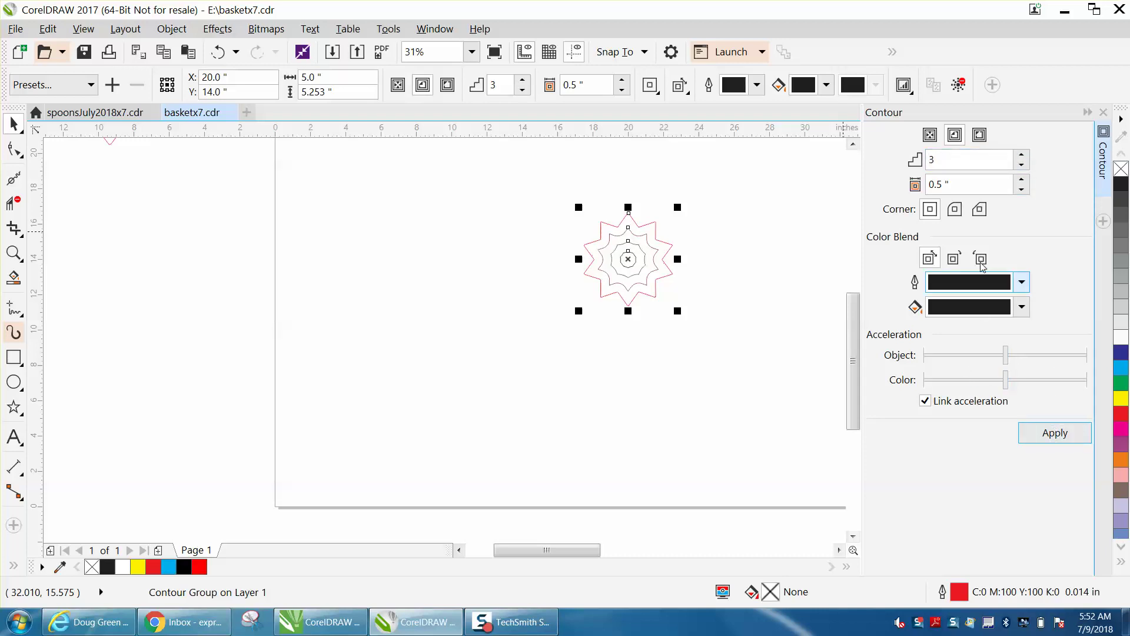
click(1021, 156)
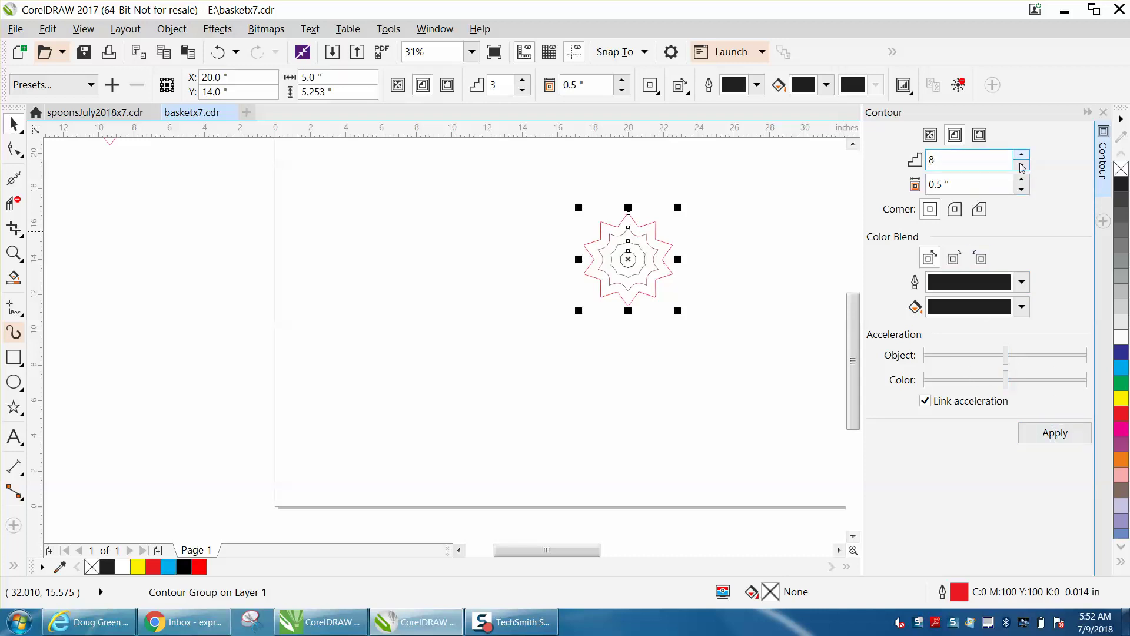
click(1055, 432)
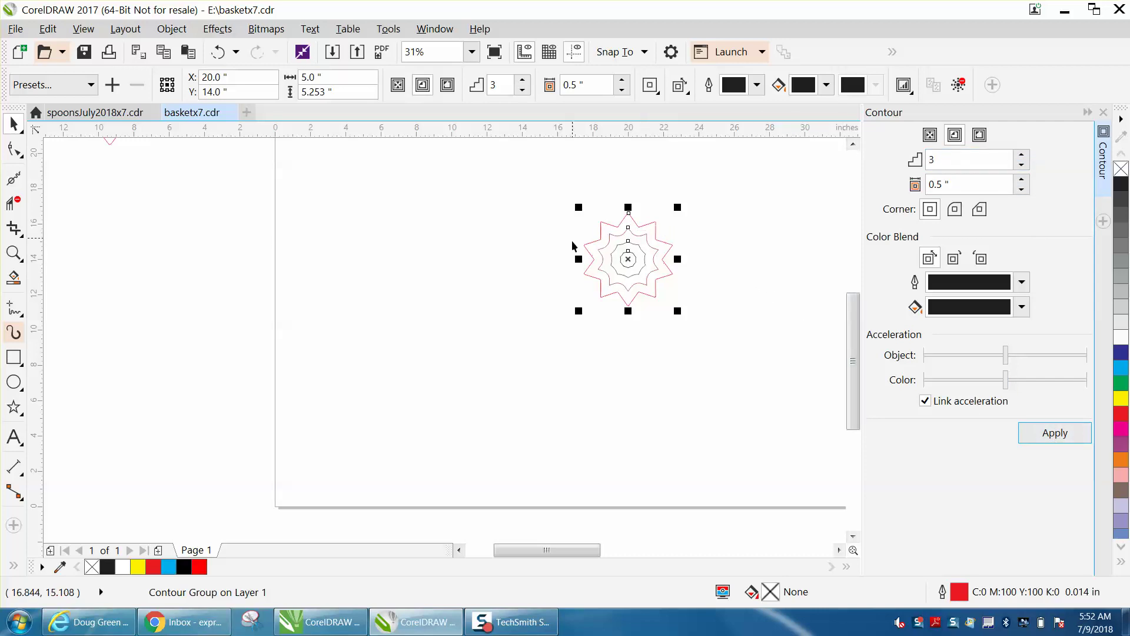
click(14, 253)
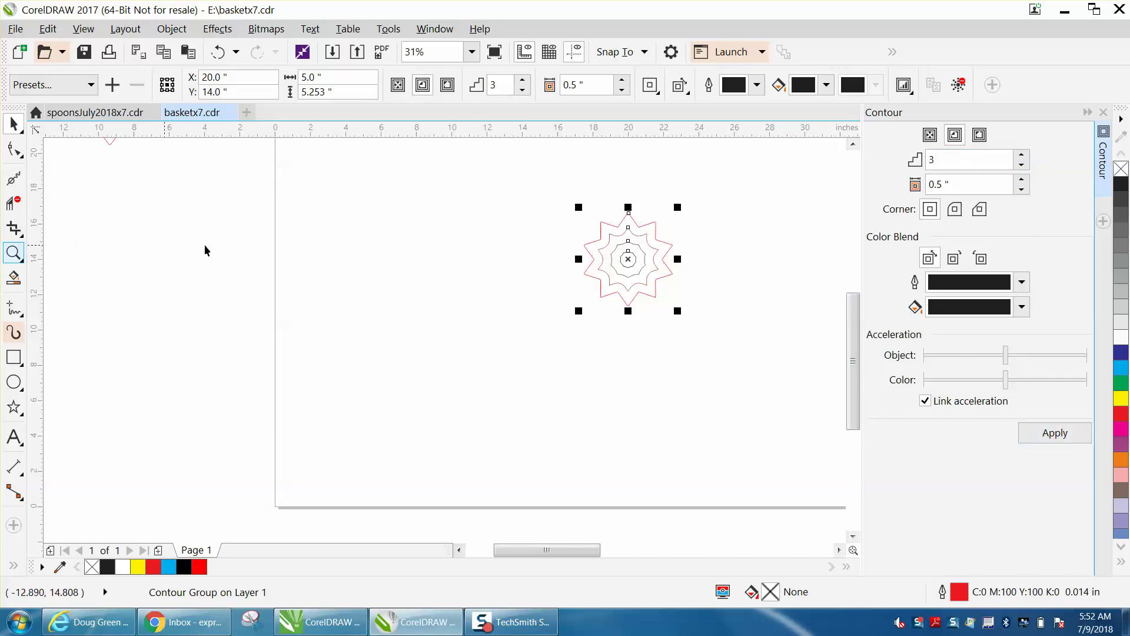
- Undo the inner contour, leaving the star as a 5-inch-wide curve
click(219, 53)
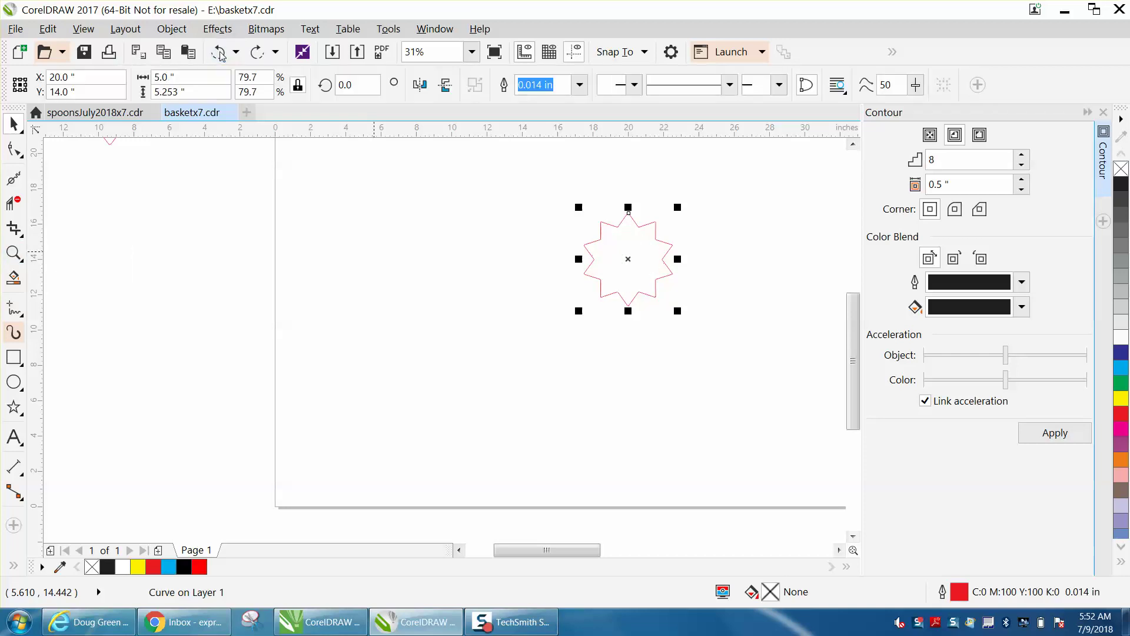
click(219, 53)
click(219, 53)
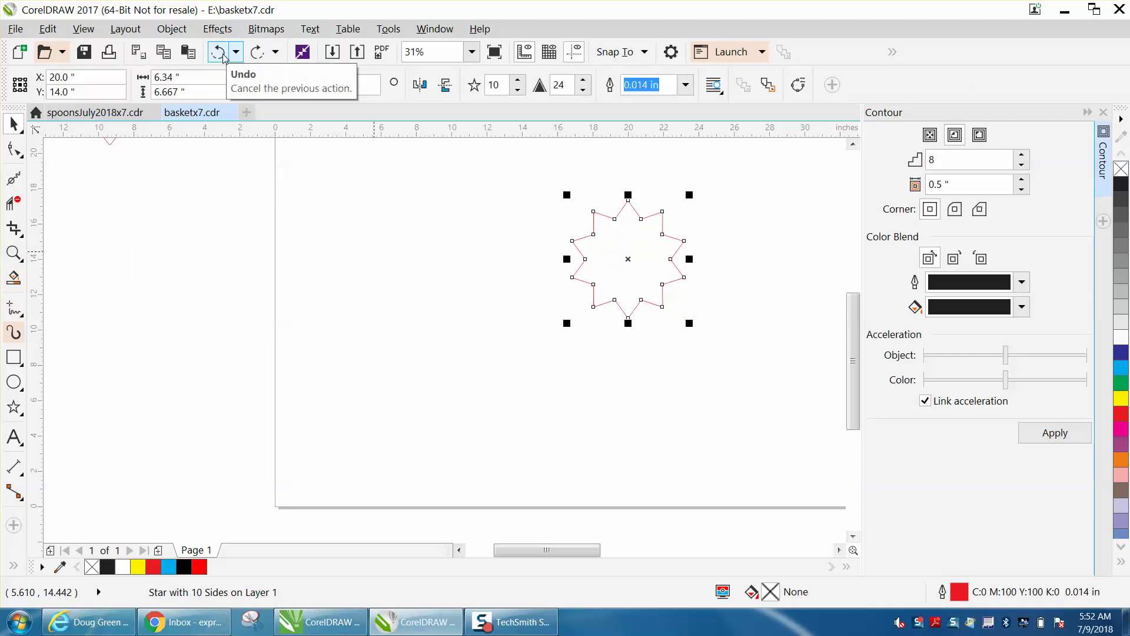
click(257, 53)
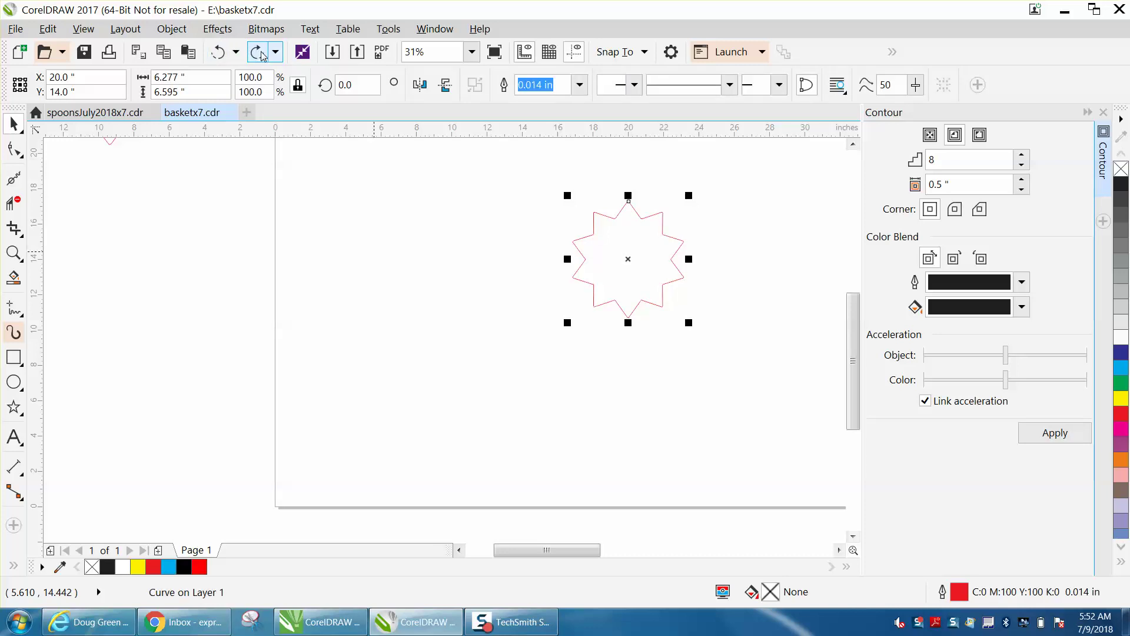
click(259, 53)
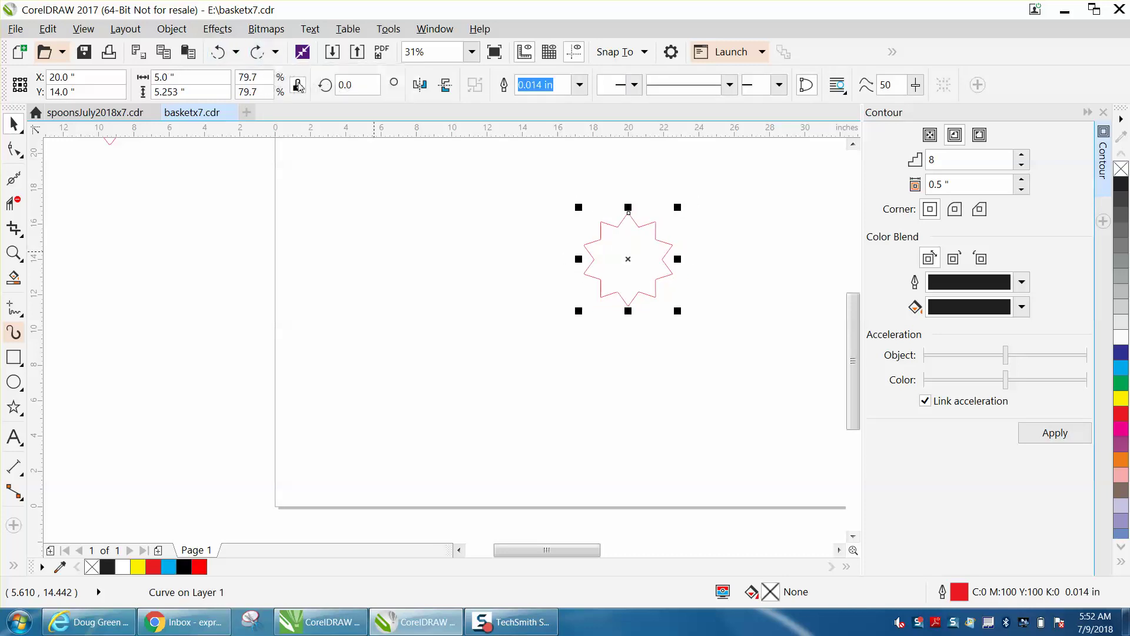
- Try a 10-step outside contour, undo it, and close the Contour docker
click(981, 136)
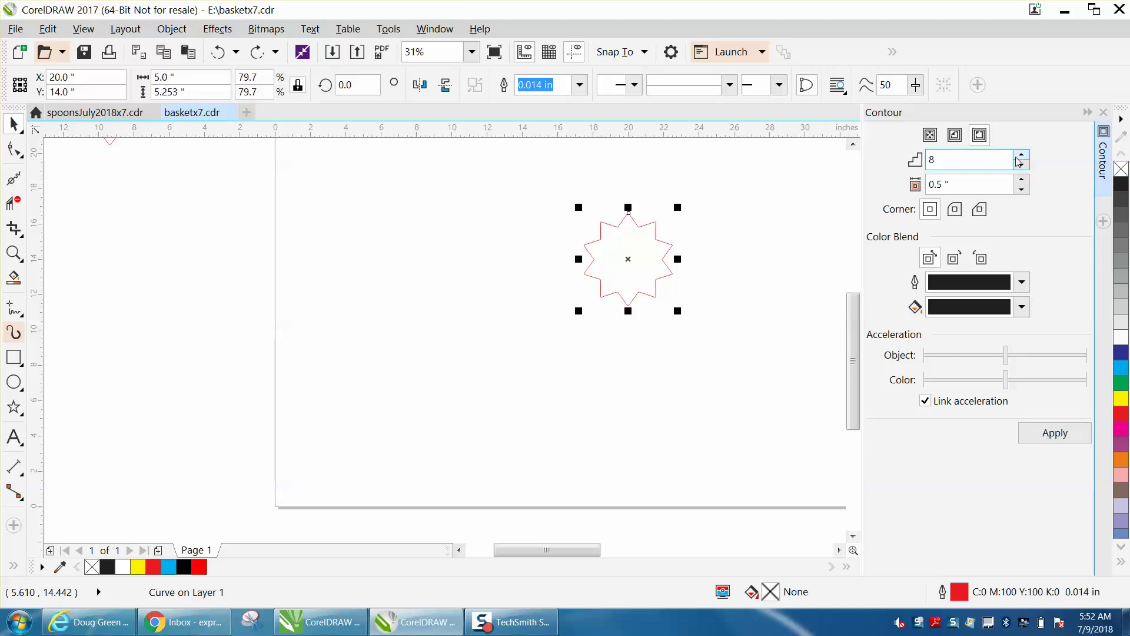
click(1057, 434)
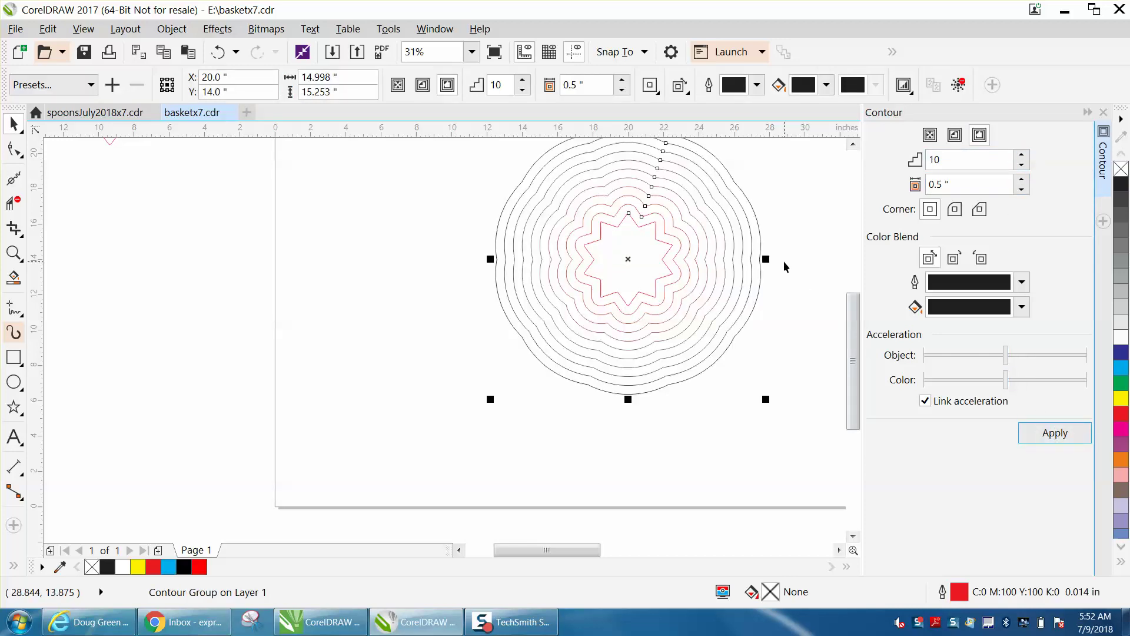
click(218, 53)
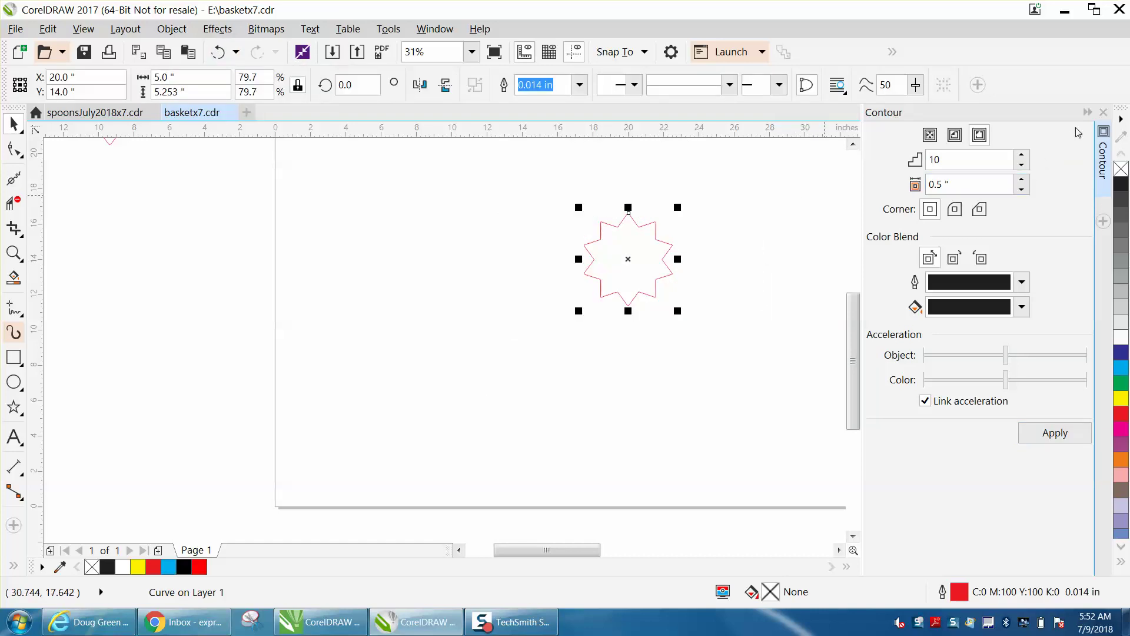
click(1103, 112)
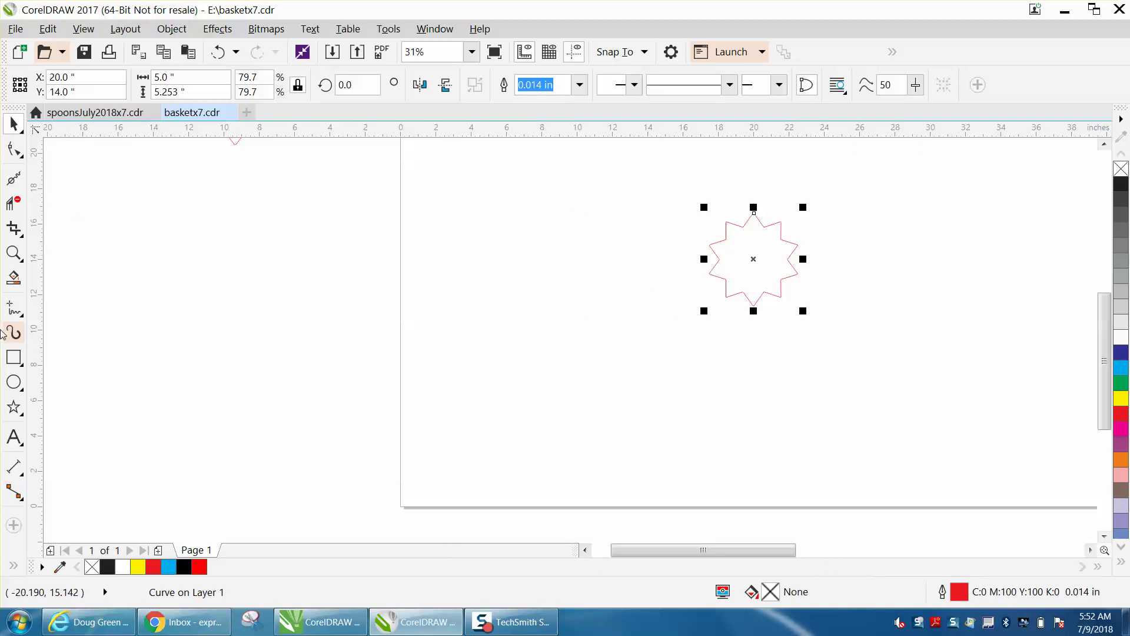
click(14, 254)
drag(648, 175, 926, 391)
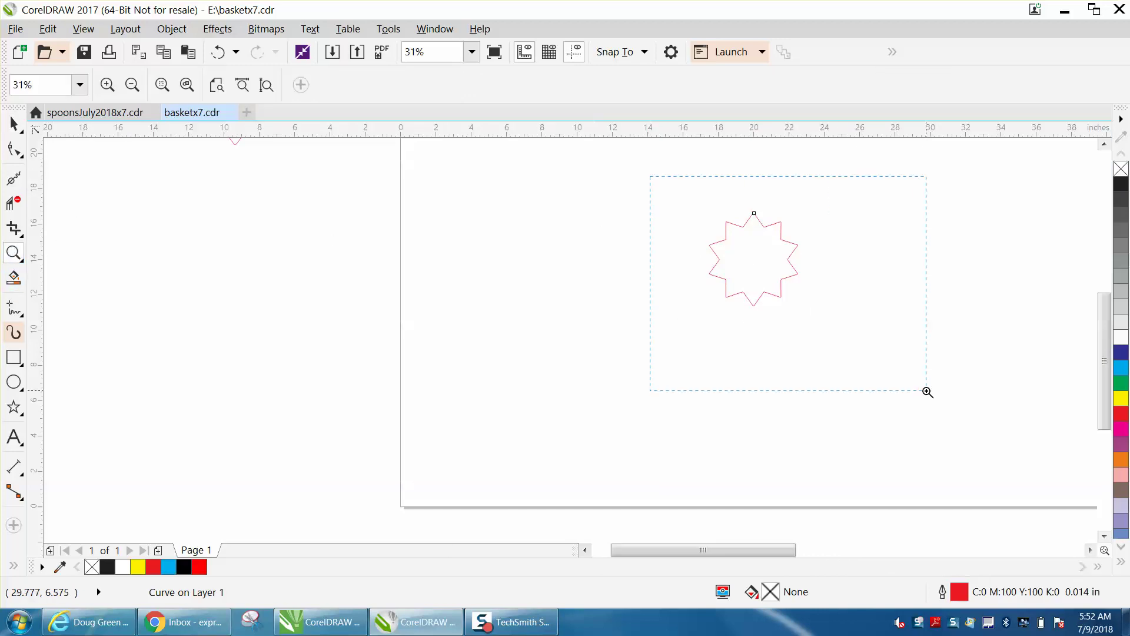
key(space)
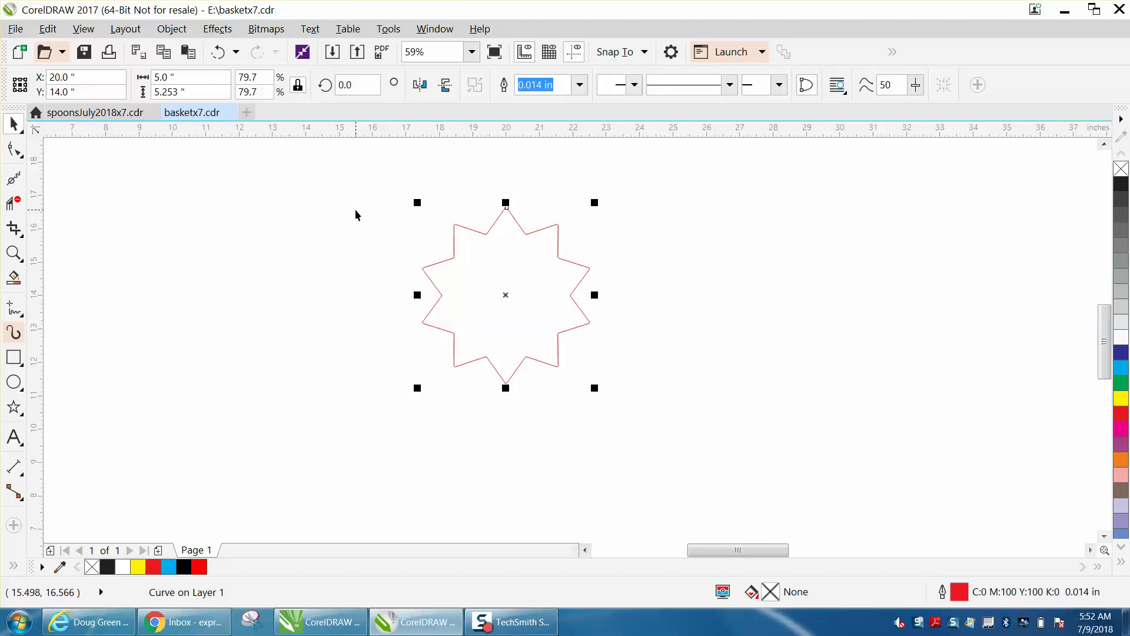
- Create larger nested star copies by entering widths of 6 and 7 inches
click(154, 78)
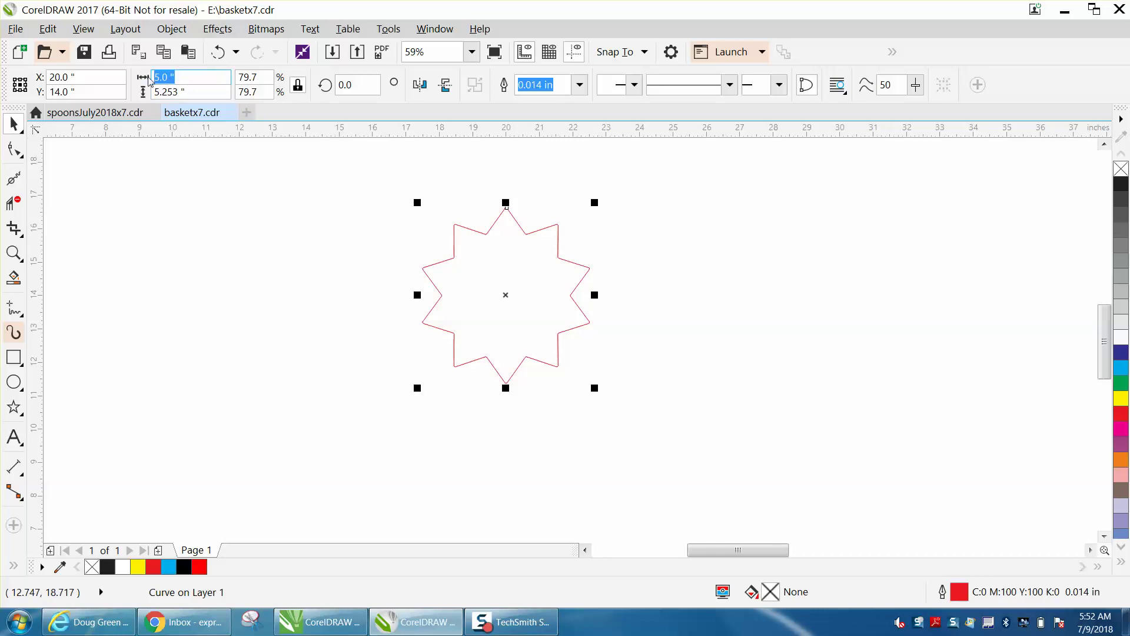
text(6)
key(Return)
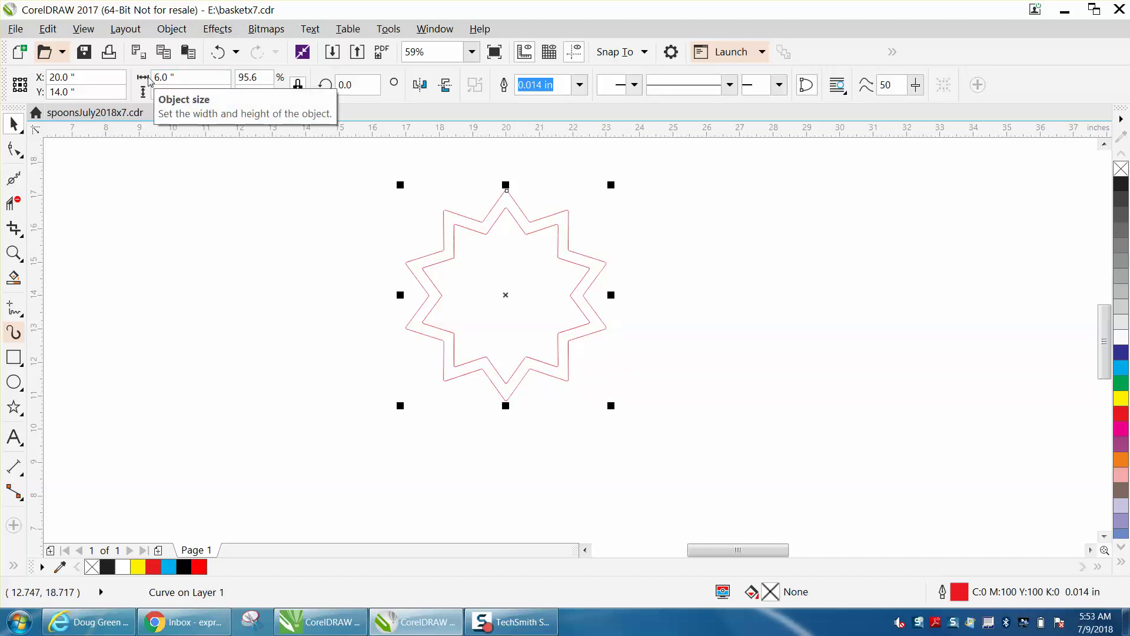
text(7)
key(Return)
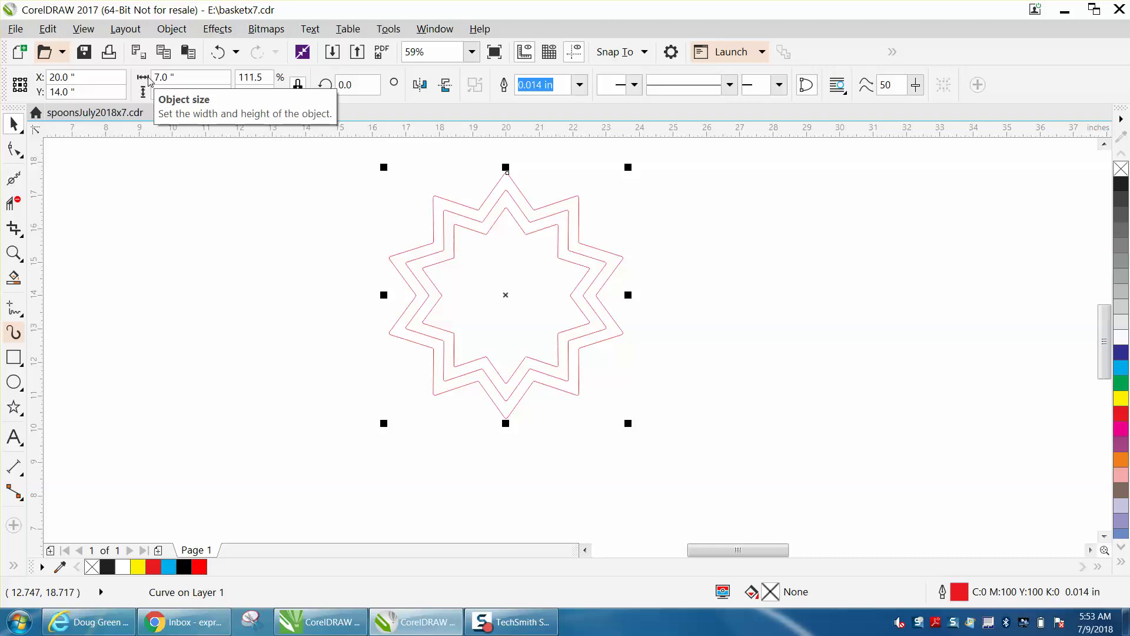
scroll(147, 78, up, 5)
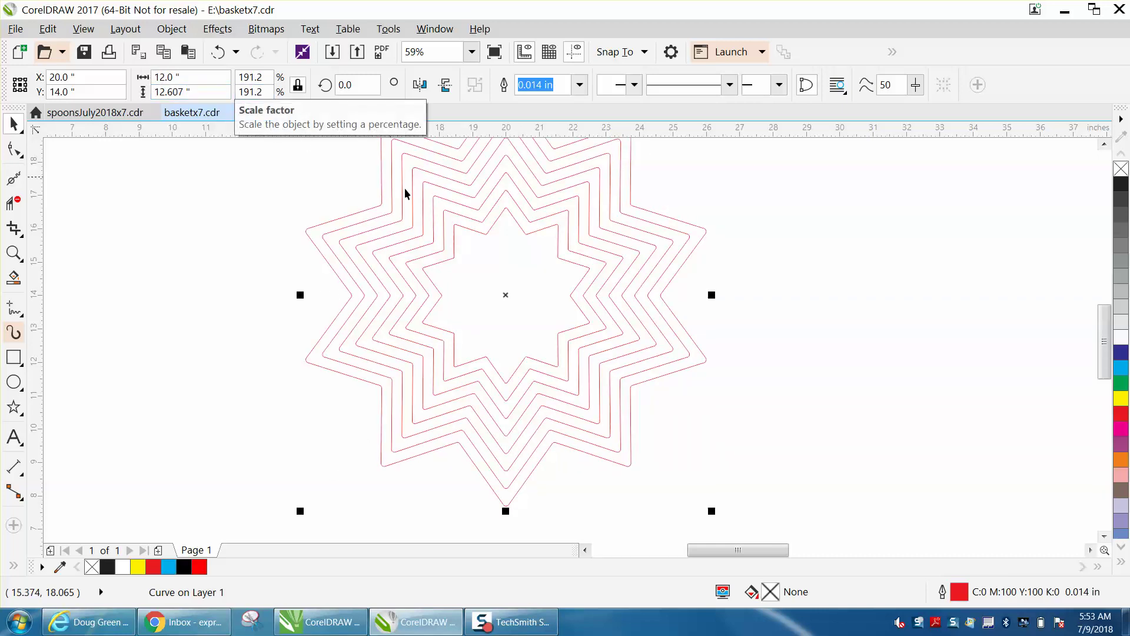
scroll(705, 321, down, 2)
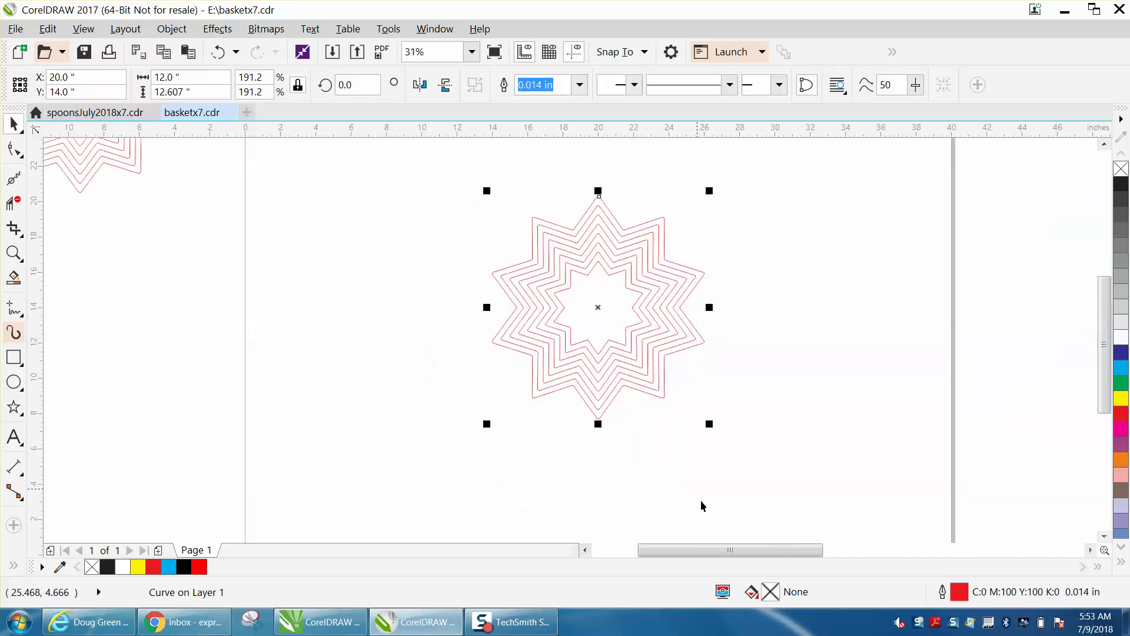
drag(739, 548, 800, 550)
scroll(709, 446, down, 2)
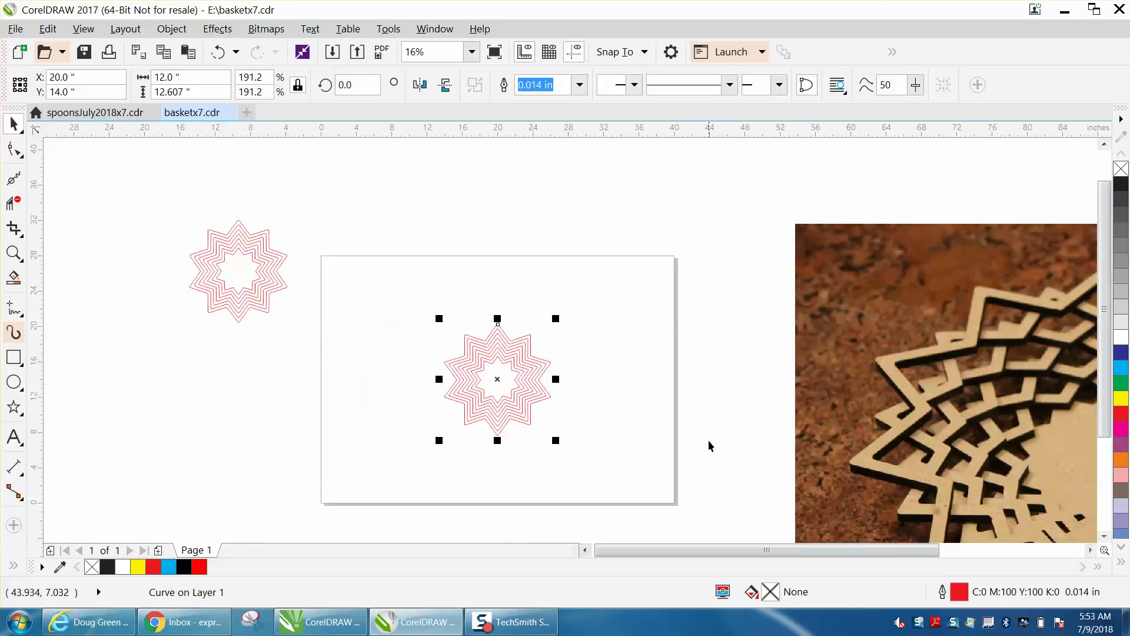
scroll(787, 398, down, 2)
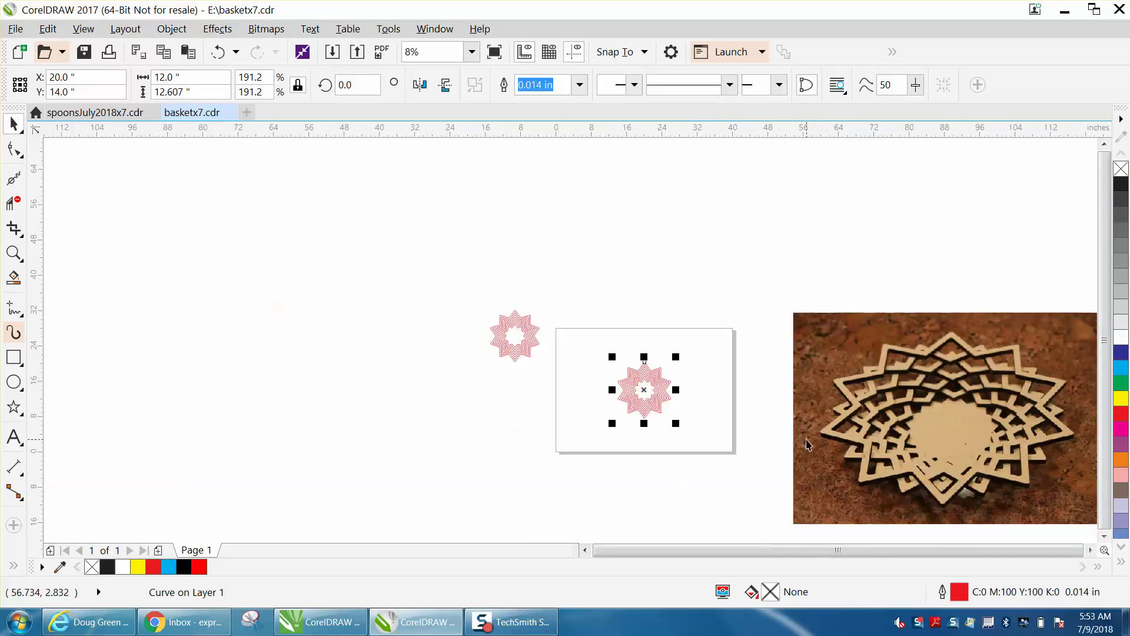
click(13, 254)
drag(830, 348, 1033, 495)
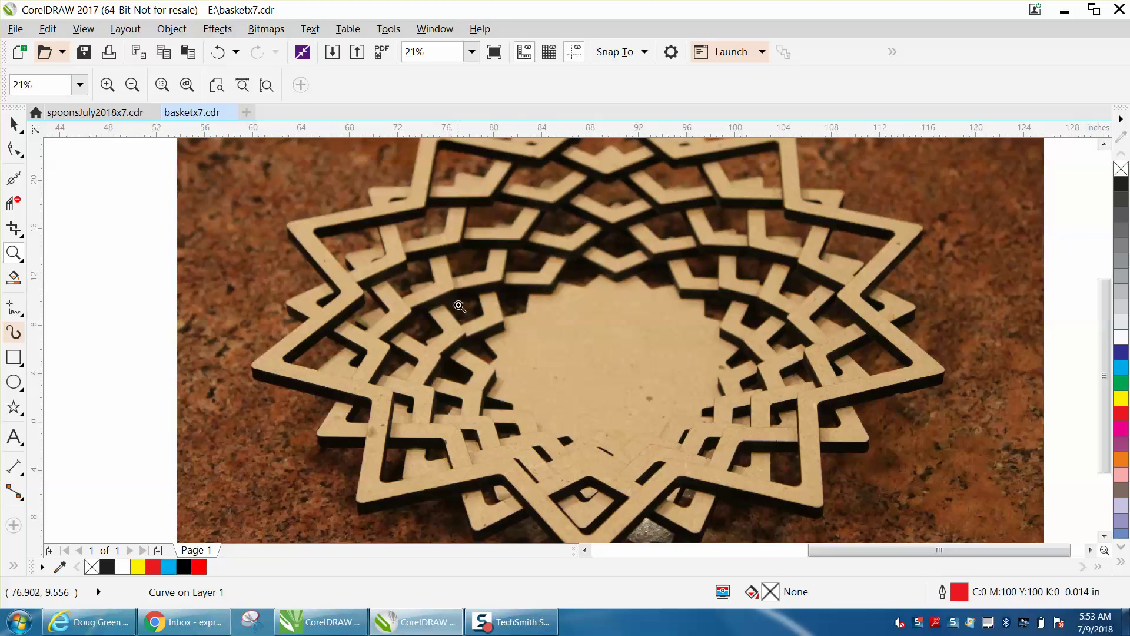
scroll(514, 292, down, 2)
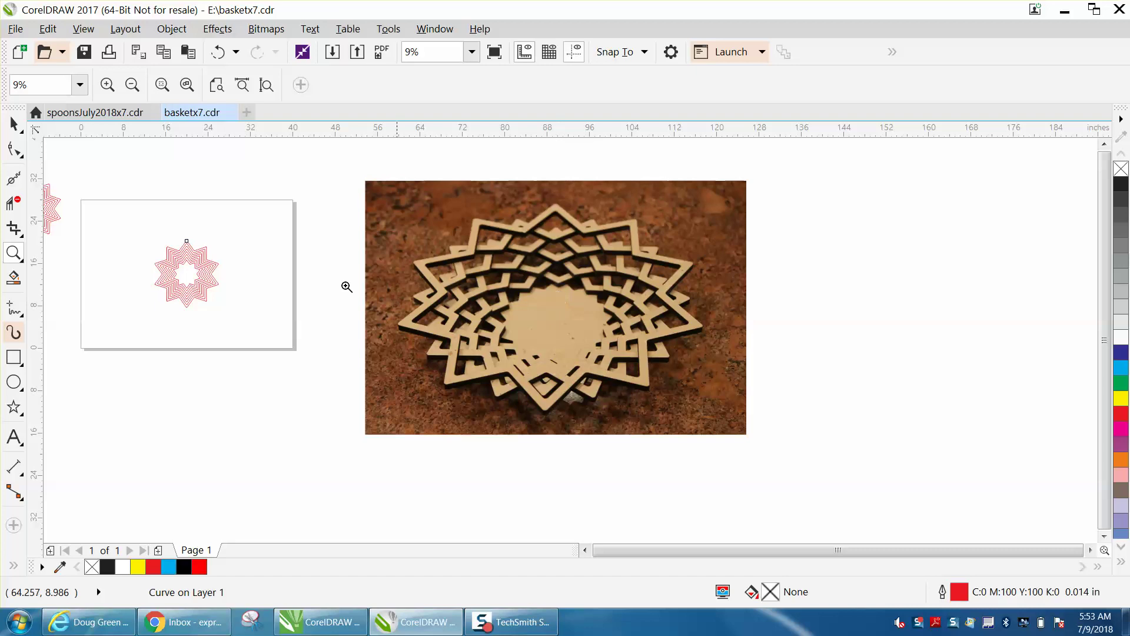
drag(139, 236, 347, 358)
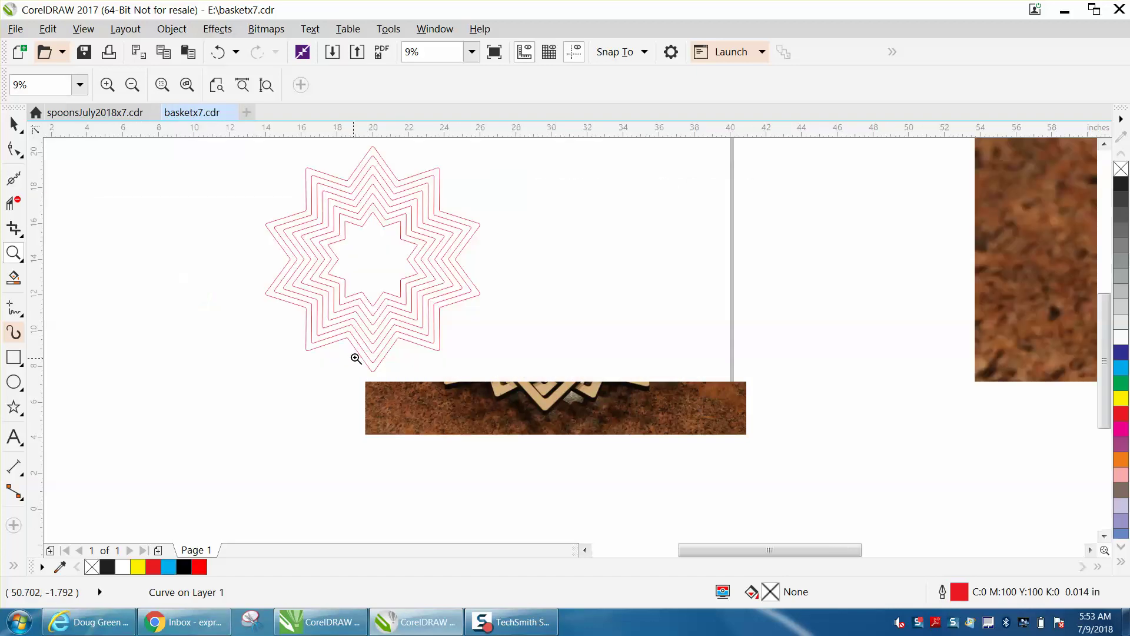
scroll(444, 339, down, 2)
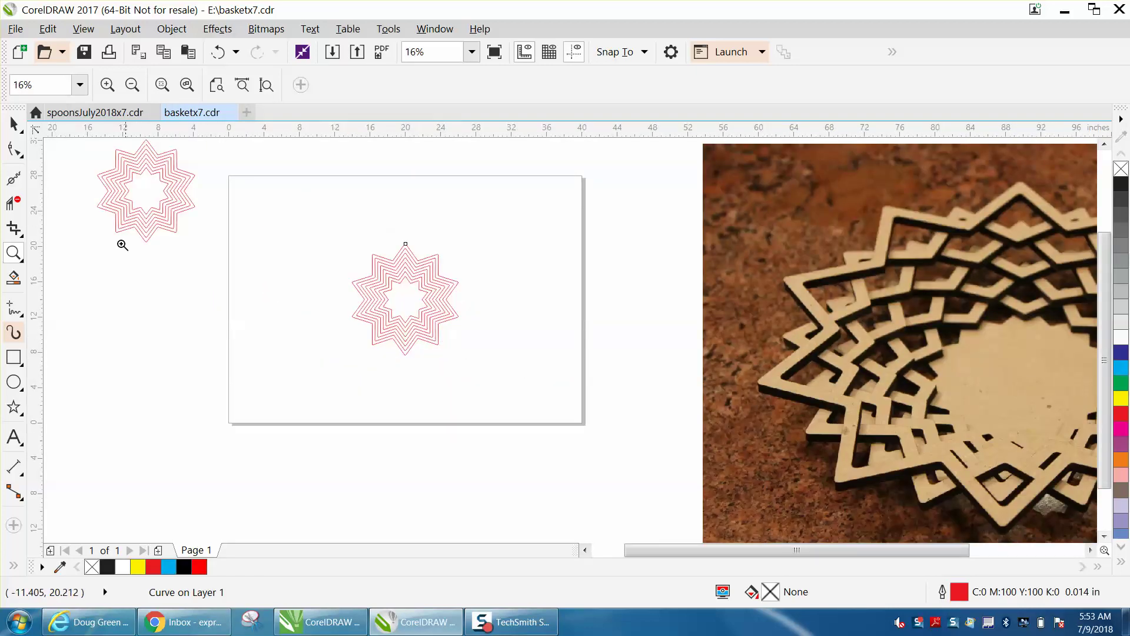
click(14, 357)
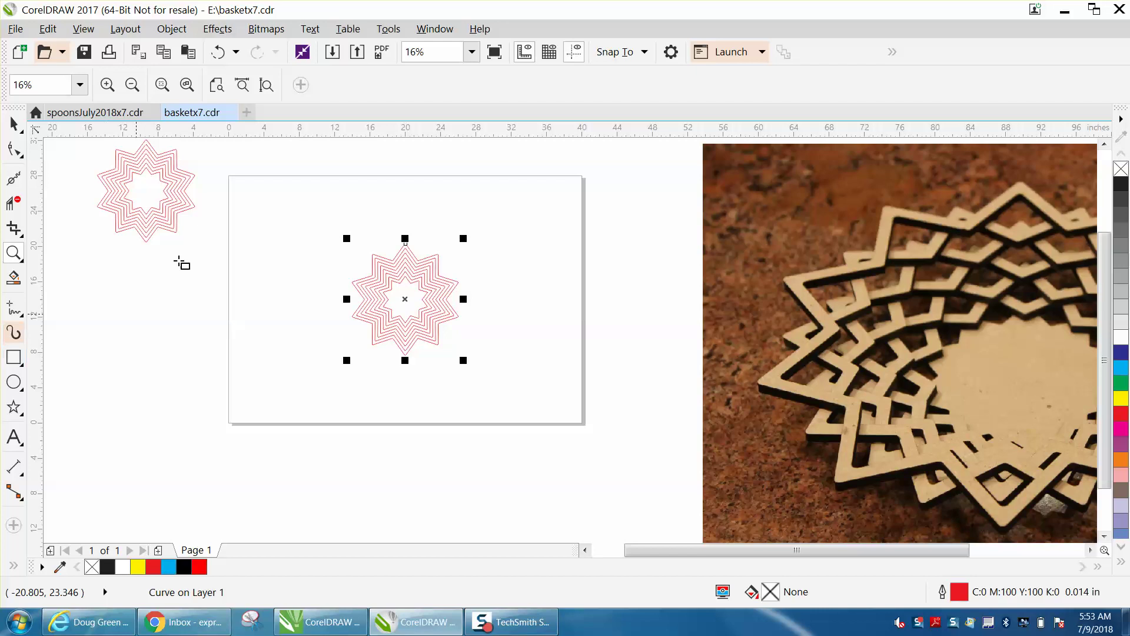
drag(228, 176, 477, 384)
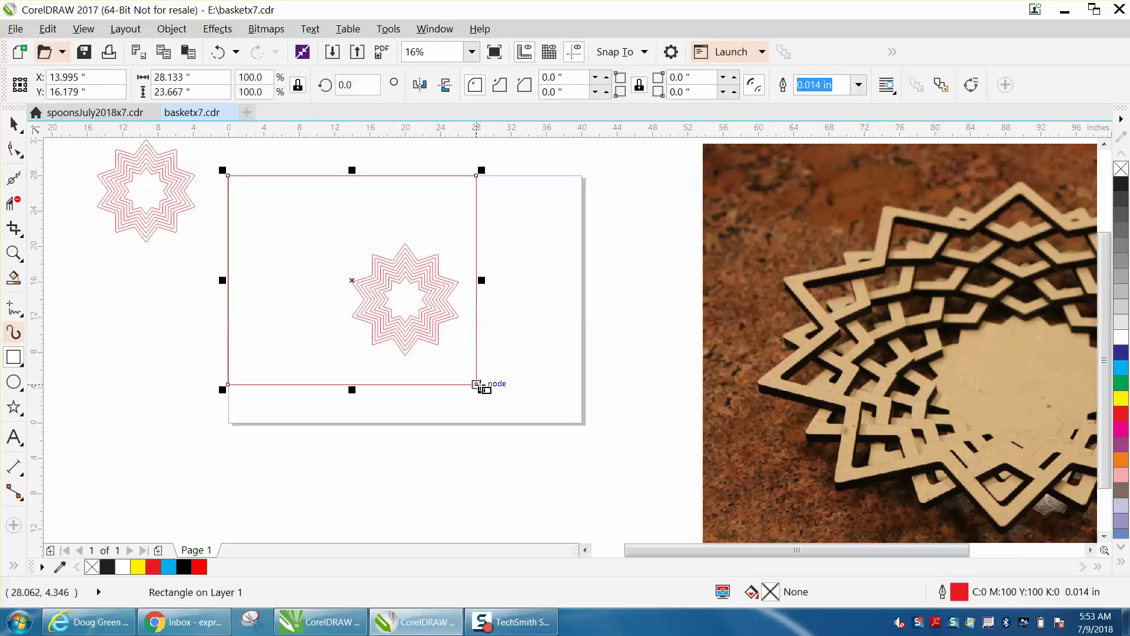
- Select the nested star outlines and move them up and to the left
click(14, 124)
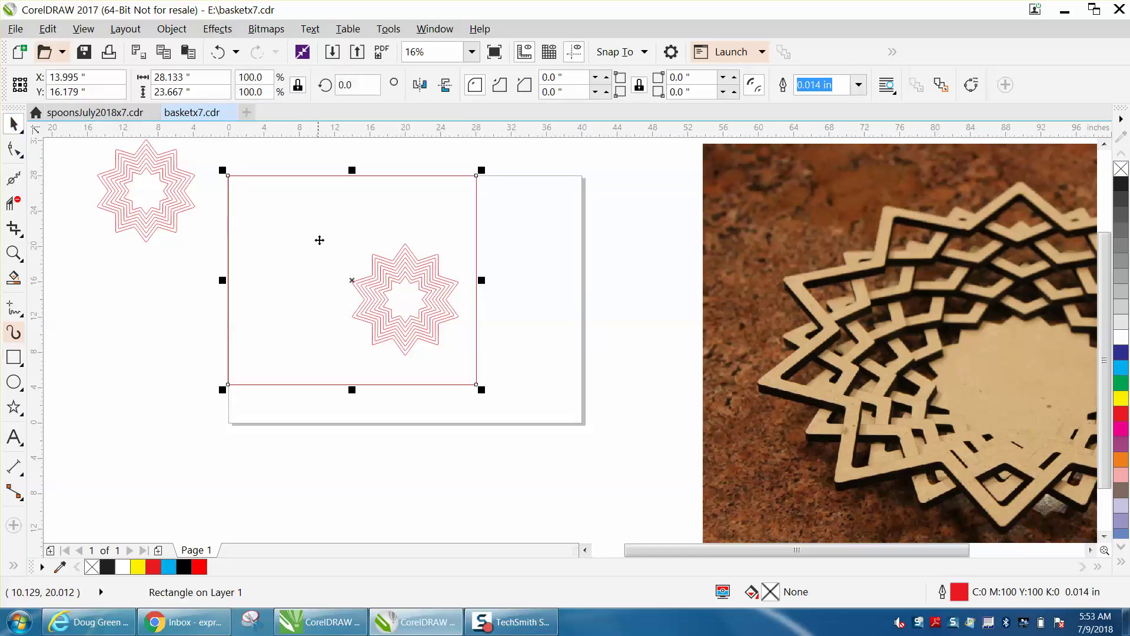
click(327, 171)
drag(328, 170, 363, 314)
drag(467, 369, 465, 368)
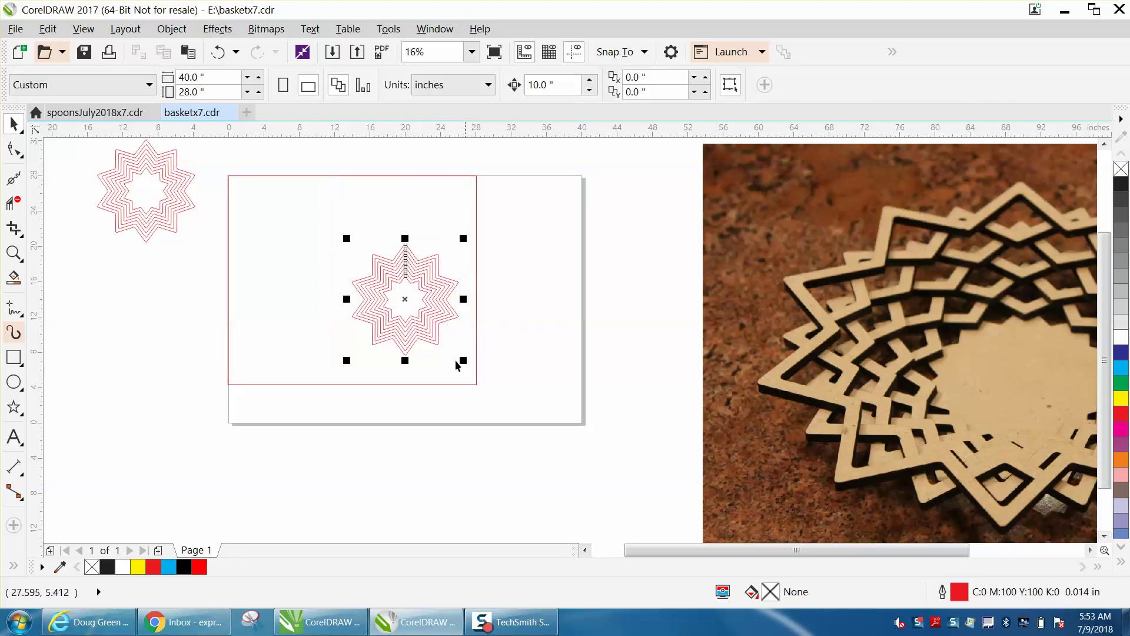
drag(406, 298, 289, 239)
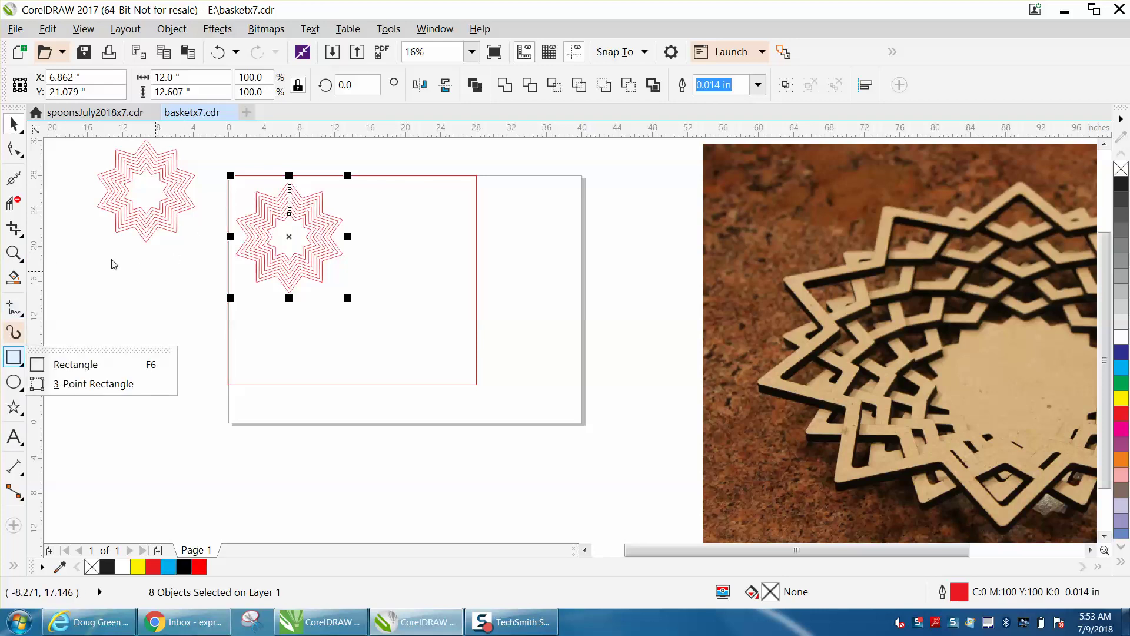
- Draw a rectangle over the star group and stretch its top to the red frame's top edge
click(68, 365)
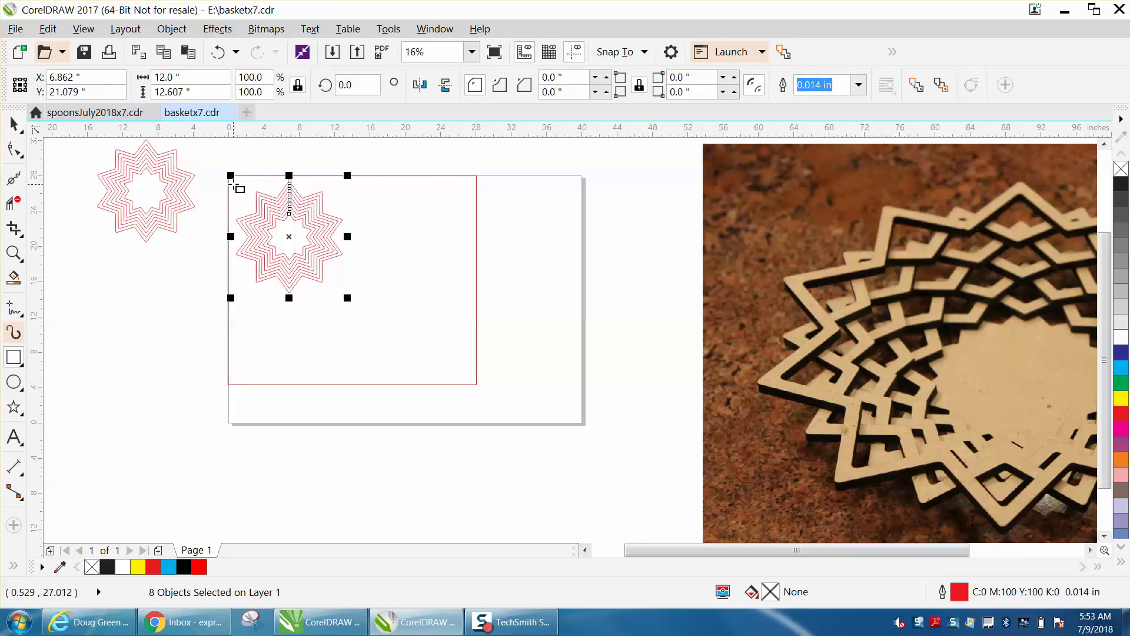
drag(233, 184, 359, 300)
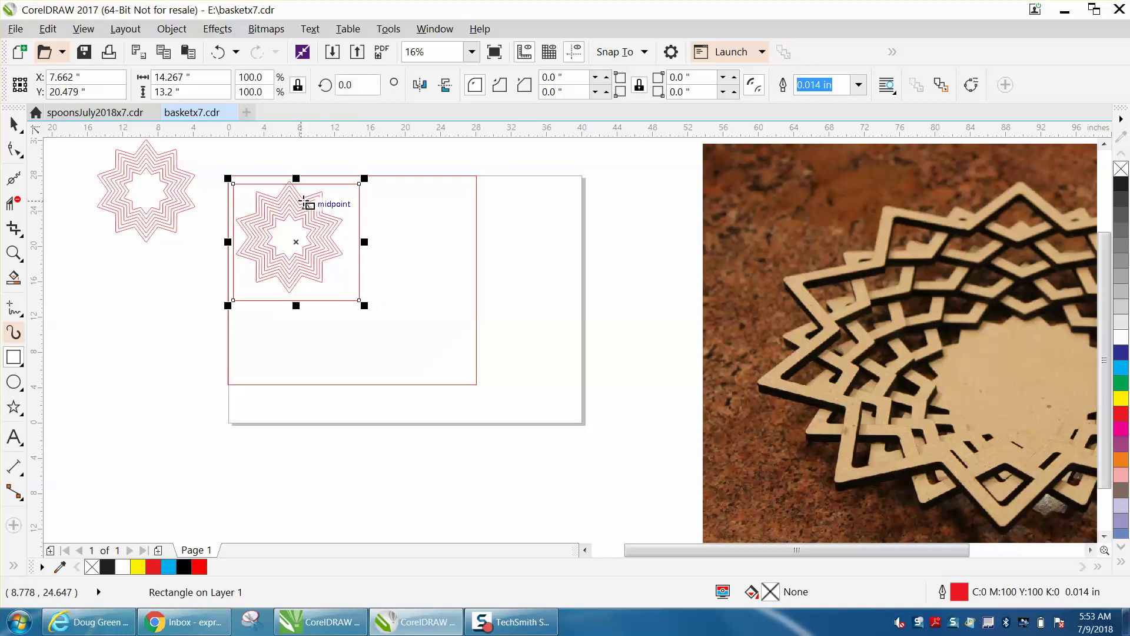
drag(299, 172, 296, 171)
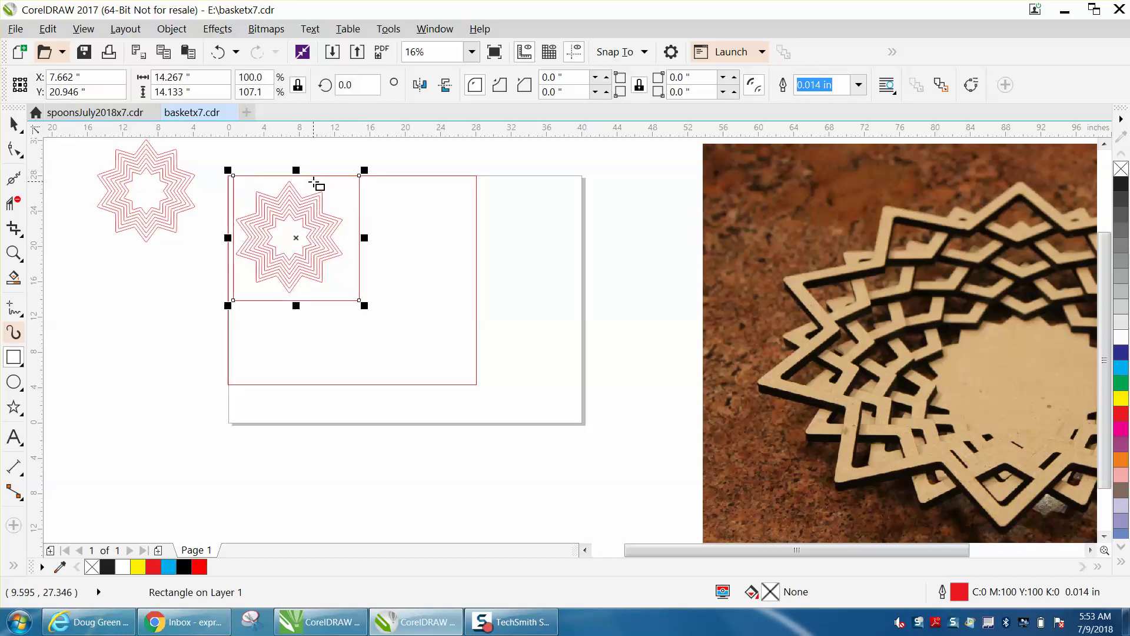
click(13, 252)
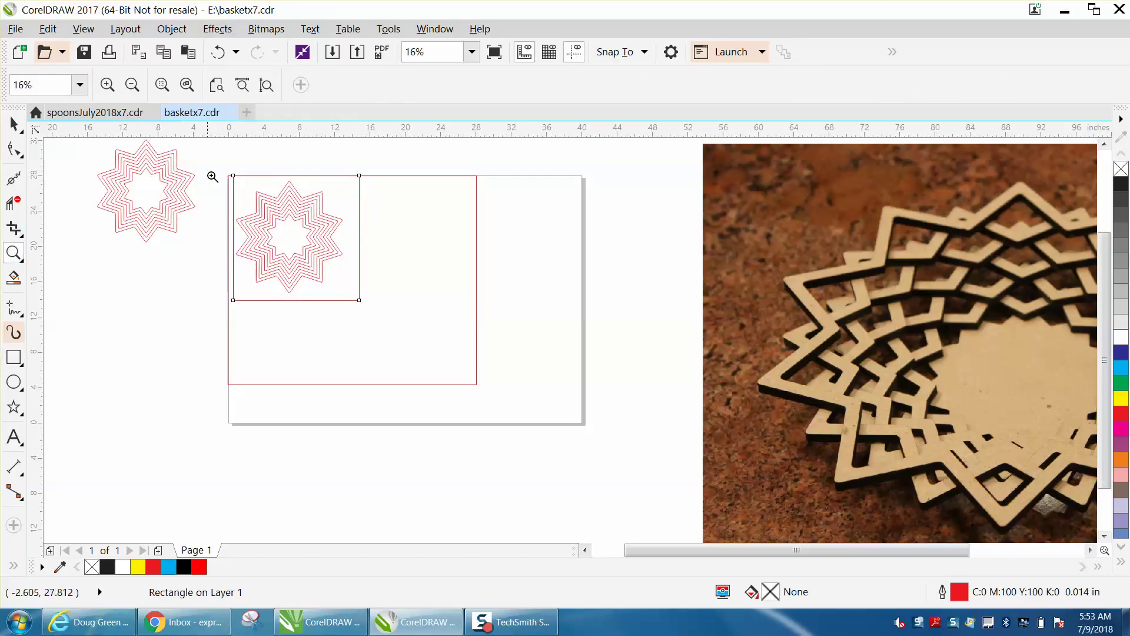
click(383, 316)
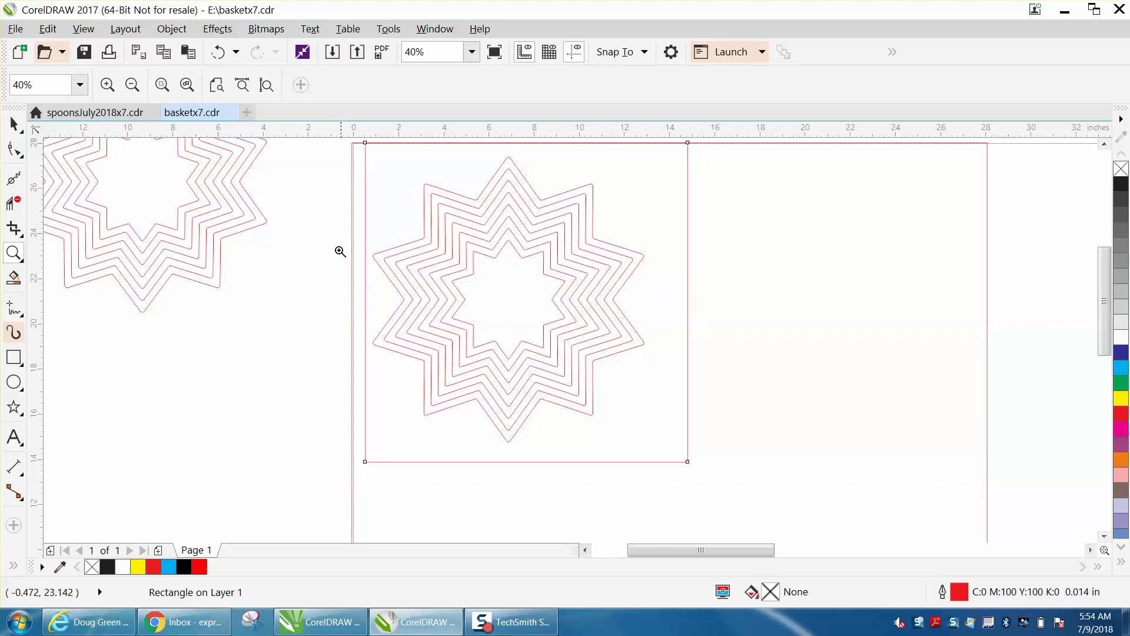
click(14, 123)
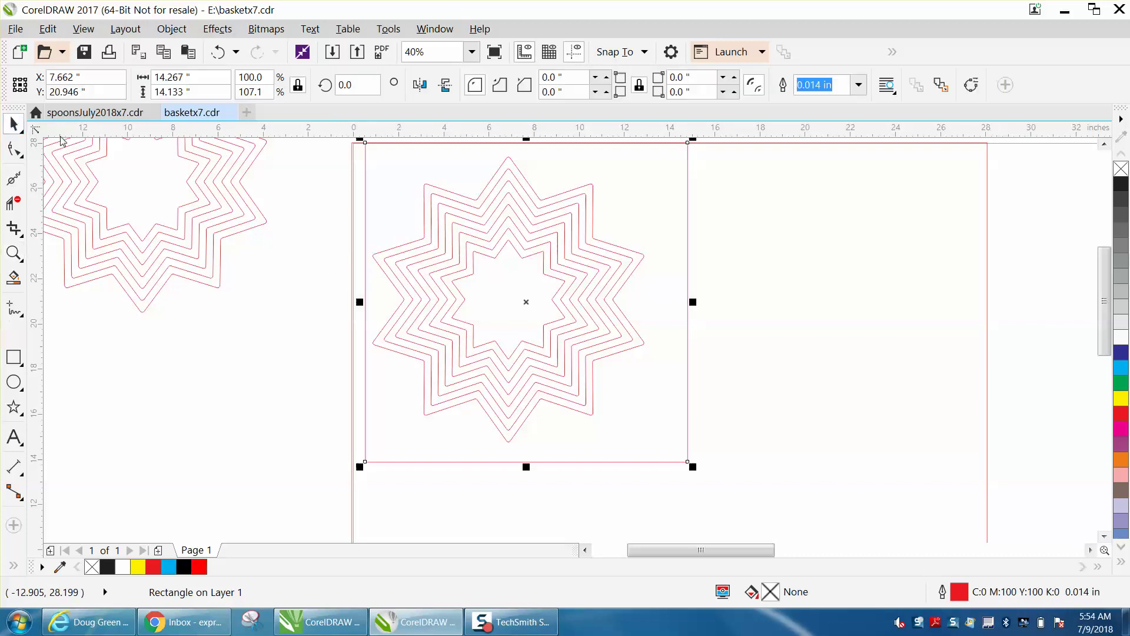
scroll(252, 224, down, 4)
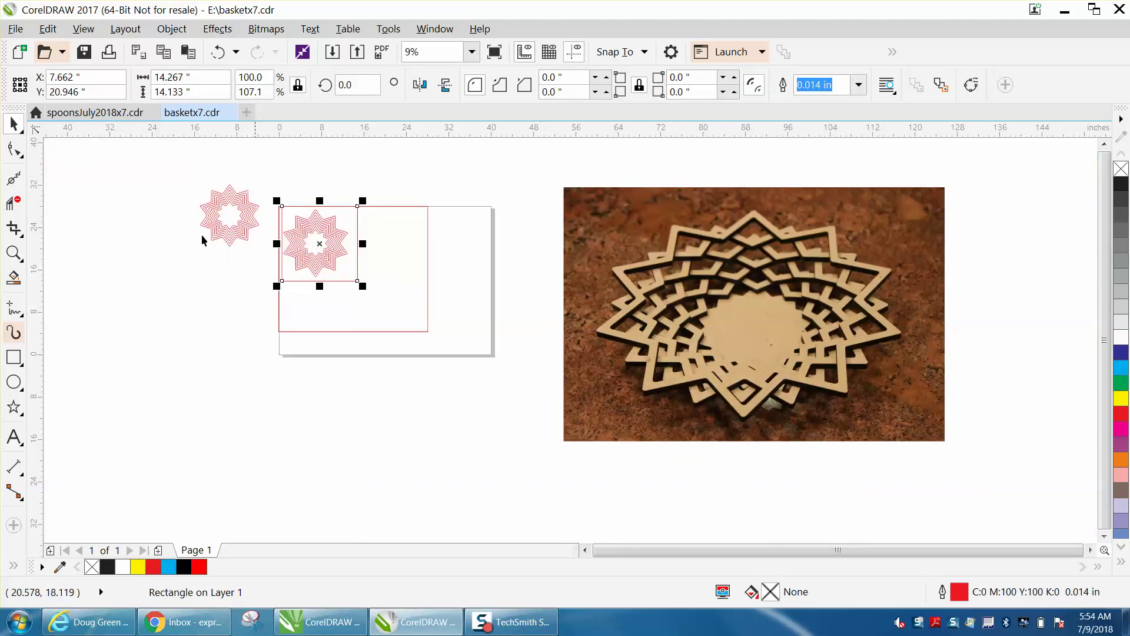
click(26, 256)
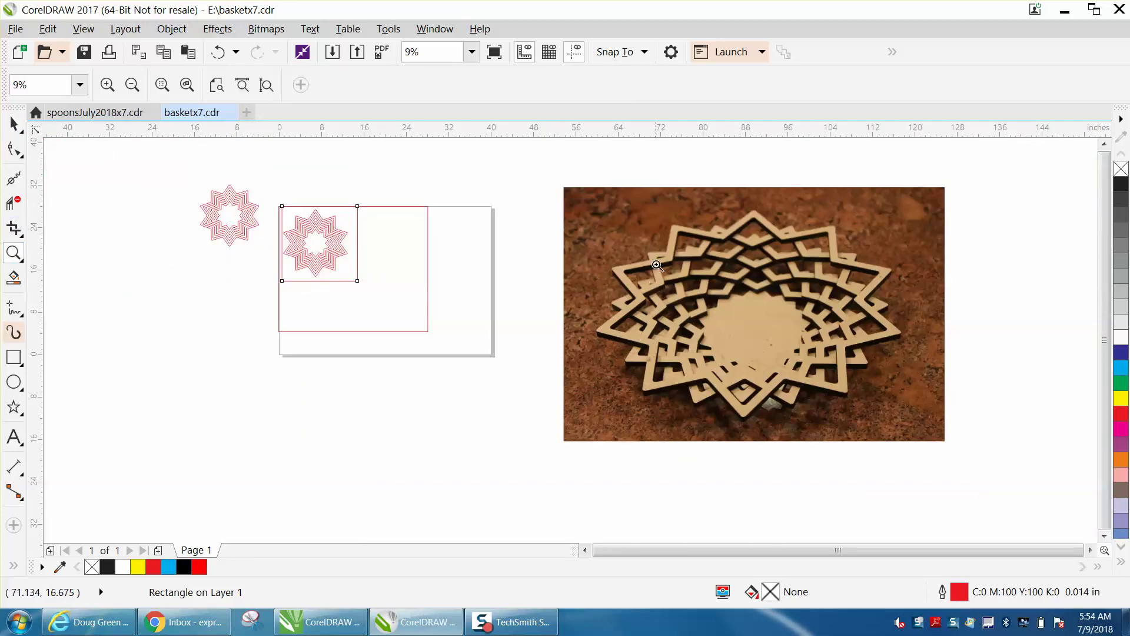
drag(597, 207, 949, 458)
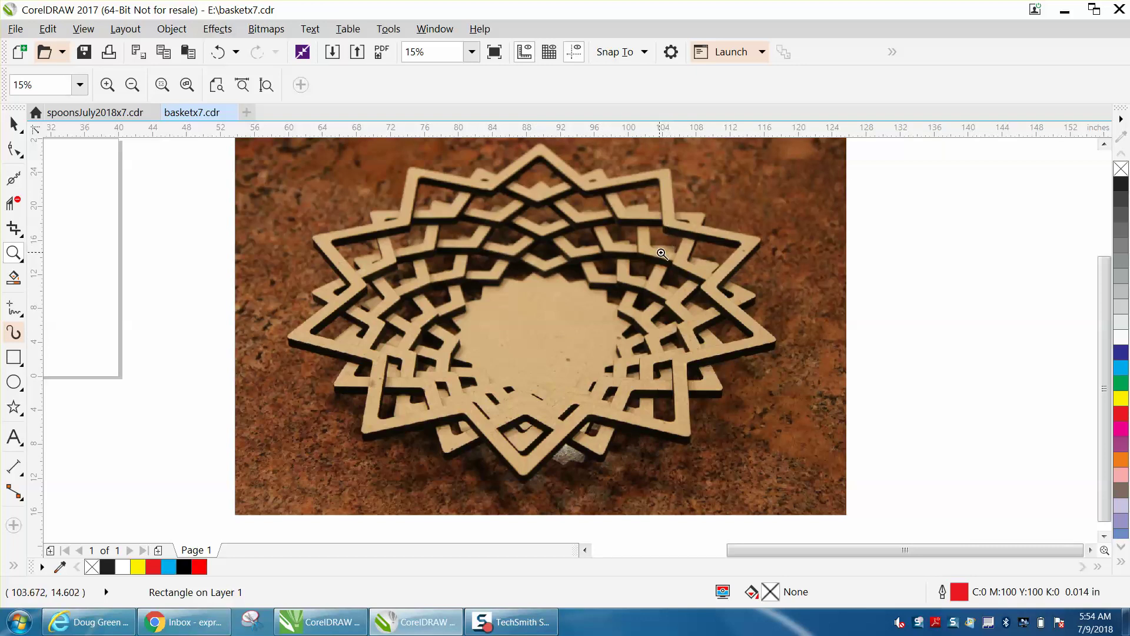
right_click(676, 228)
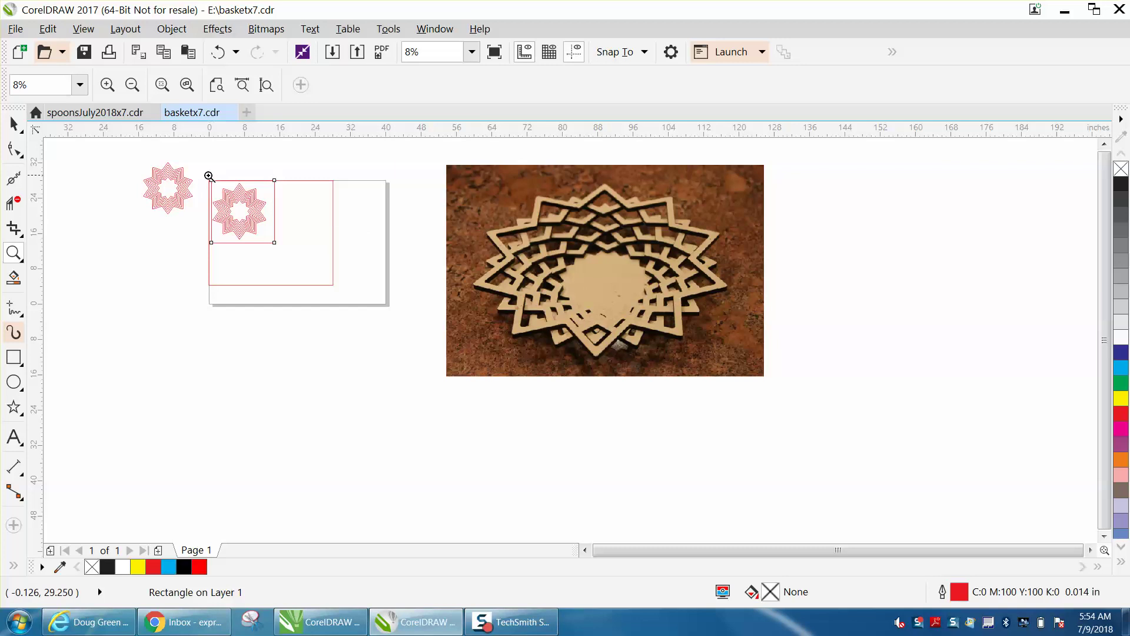
drag(210, 174, 332, 260)
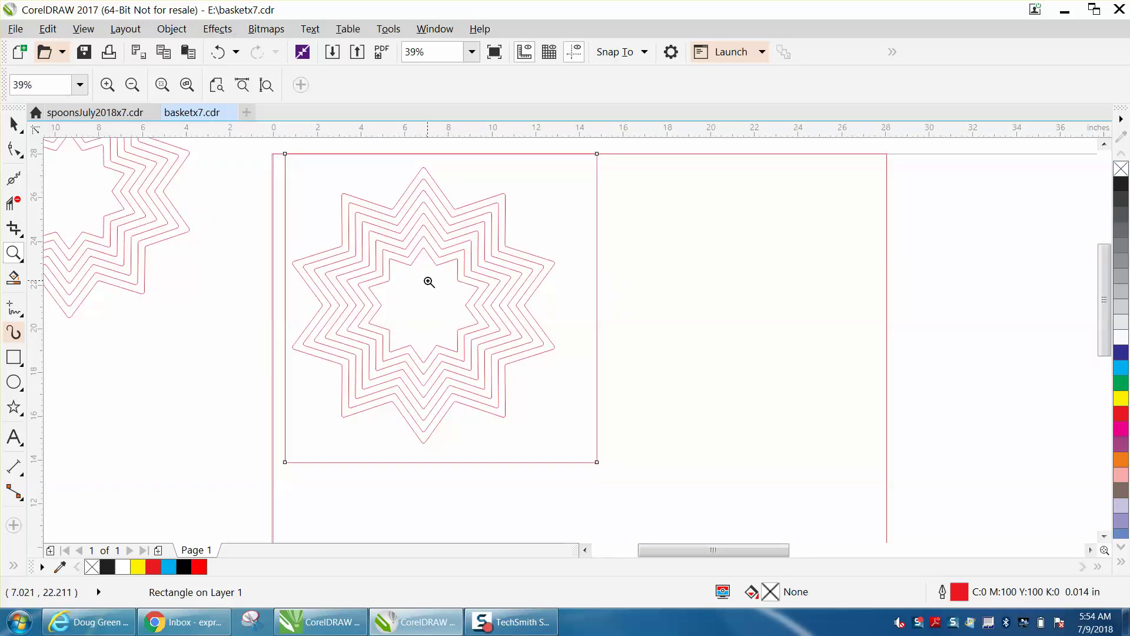
click(14, 125)
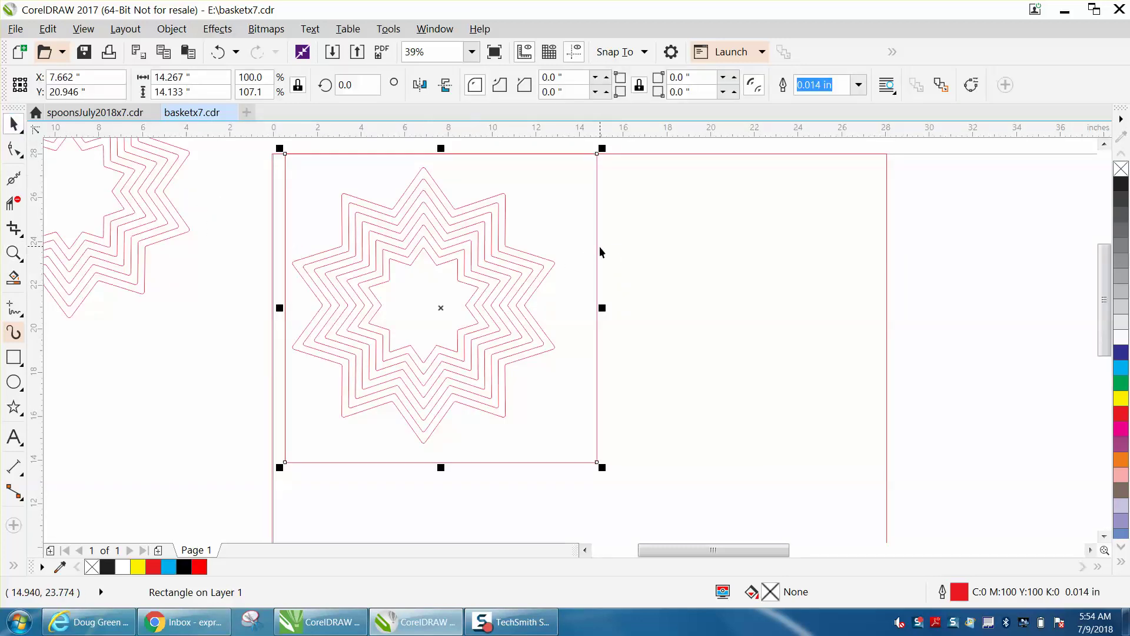
- Delete both framing rectangles and move the innermost star outline to X 20, Y 14
key(Delete)
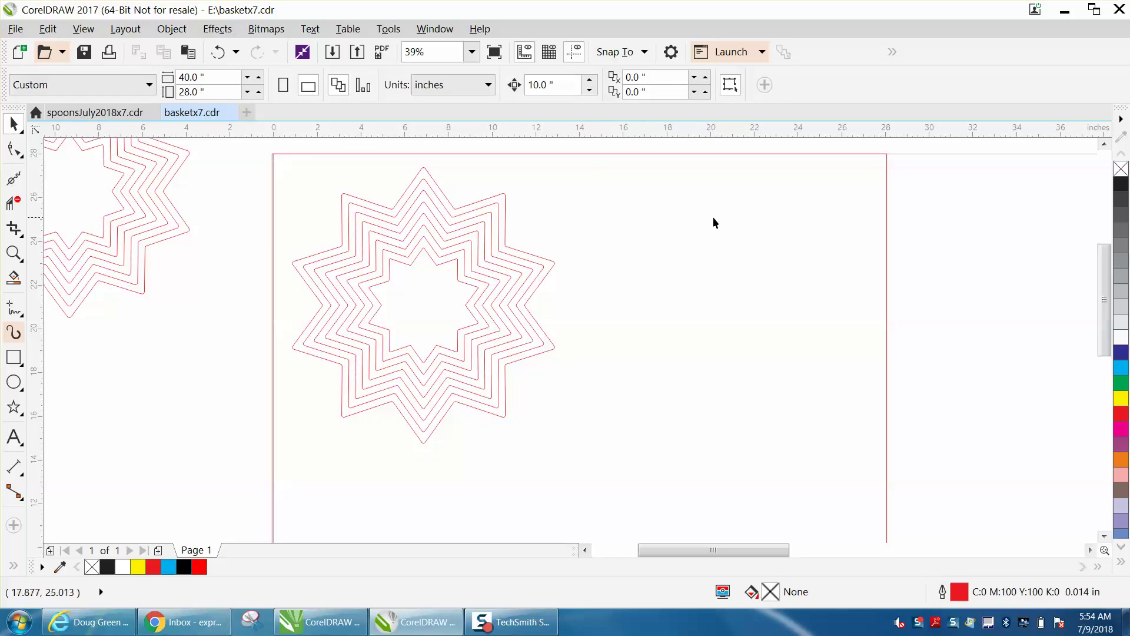
click(887, 268)
key(Delete)
click(456, 267)
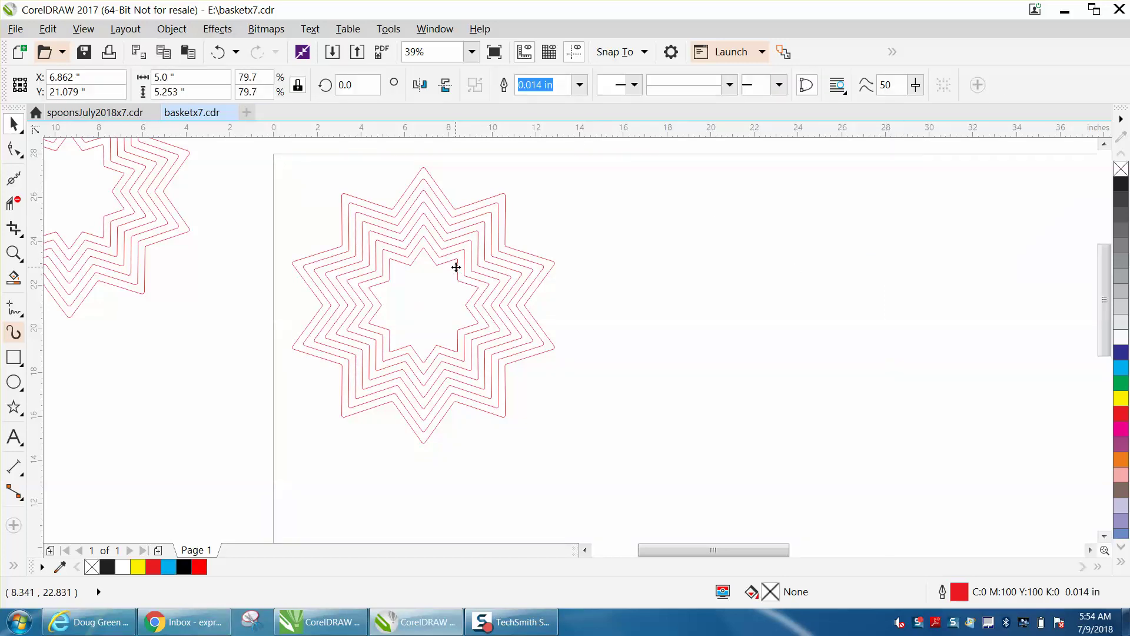
key(ctrl+z)
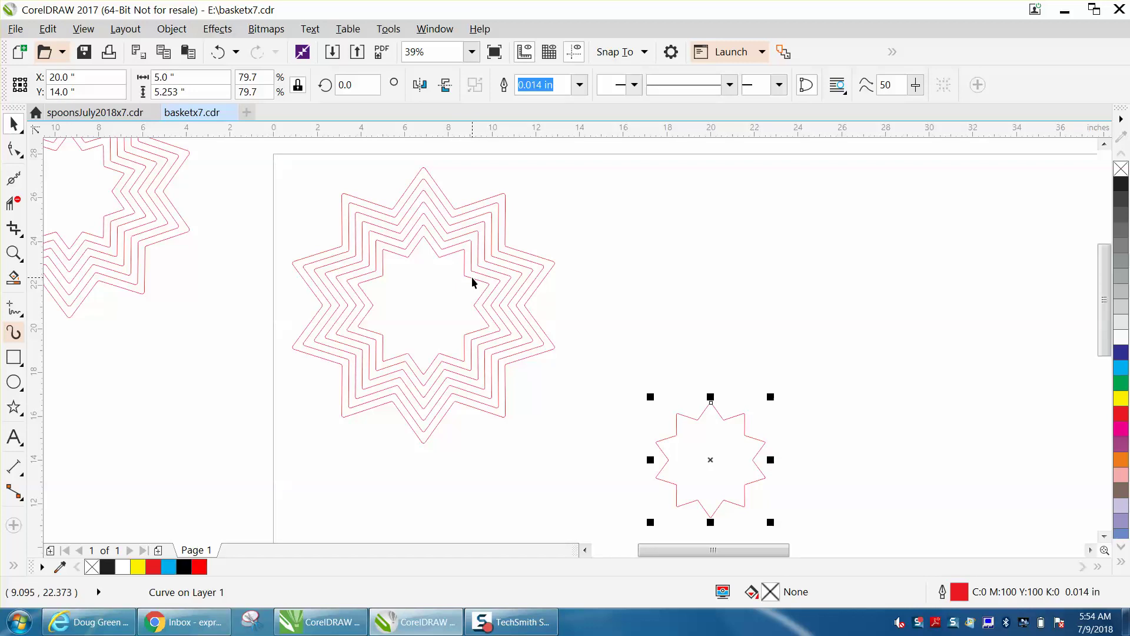
- Try moving the next star out and rotating it 18°, then undo both changes
click(471, 277)
key(ctrl+r)
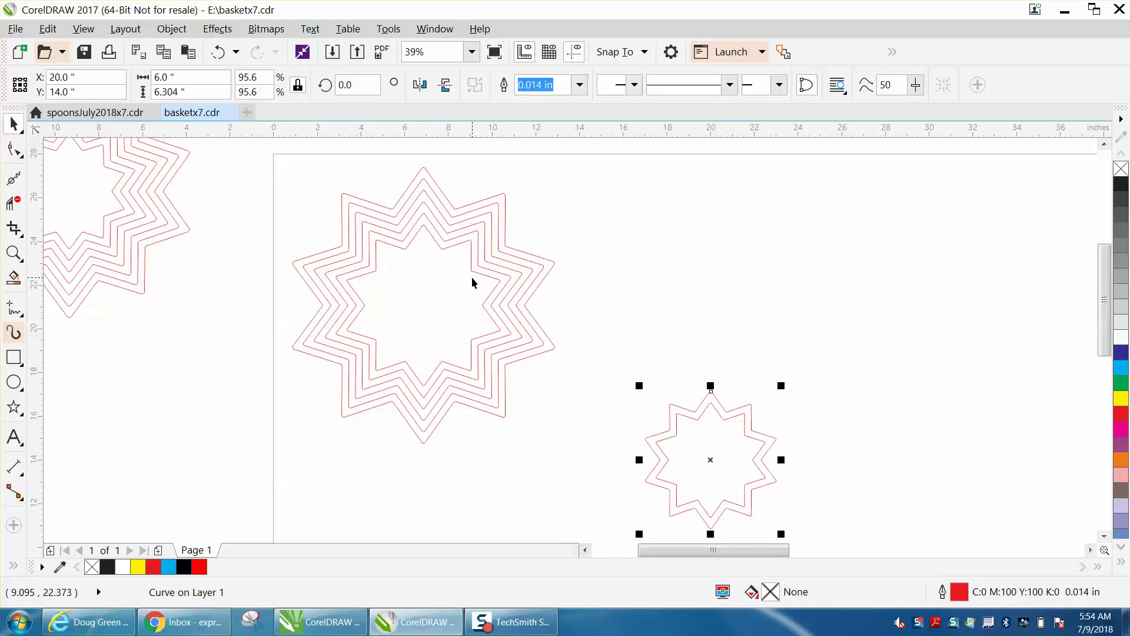
click(363, 86)
text(18)
key(Return)
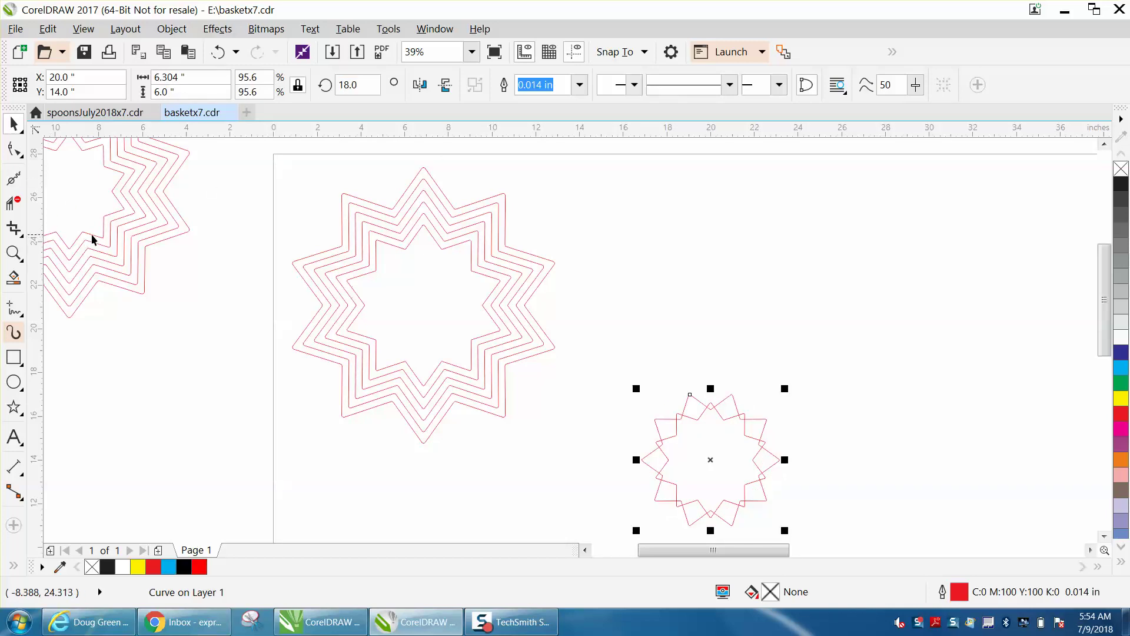
click(216, 53)
click(217, 53)
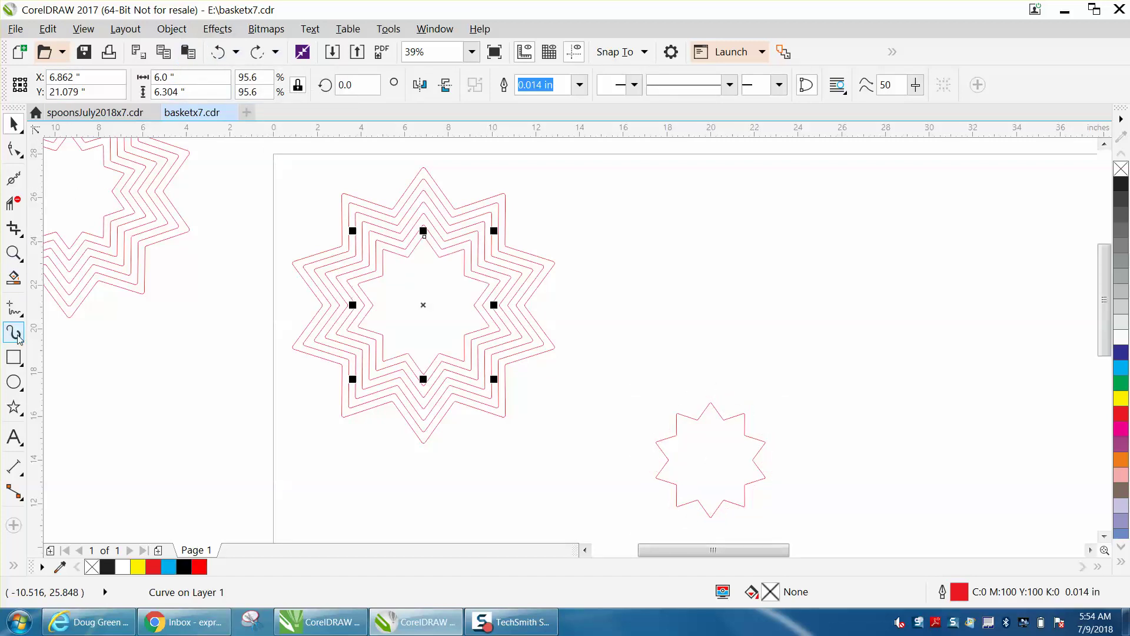
click(13, 277)
- Smart Fill a larger star around the small lower-right star, giving it no fill and a red outline
click(442, 256)
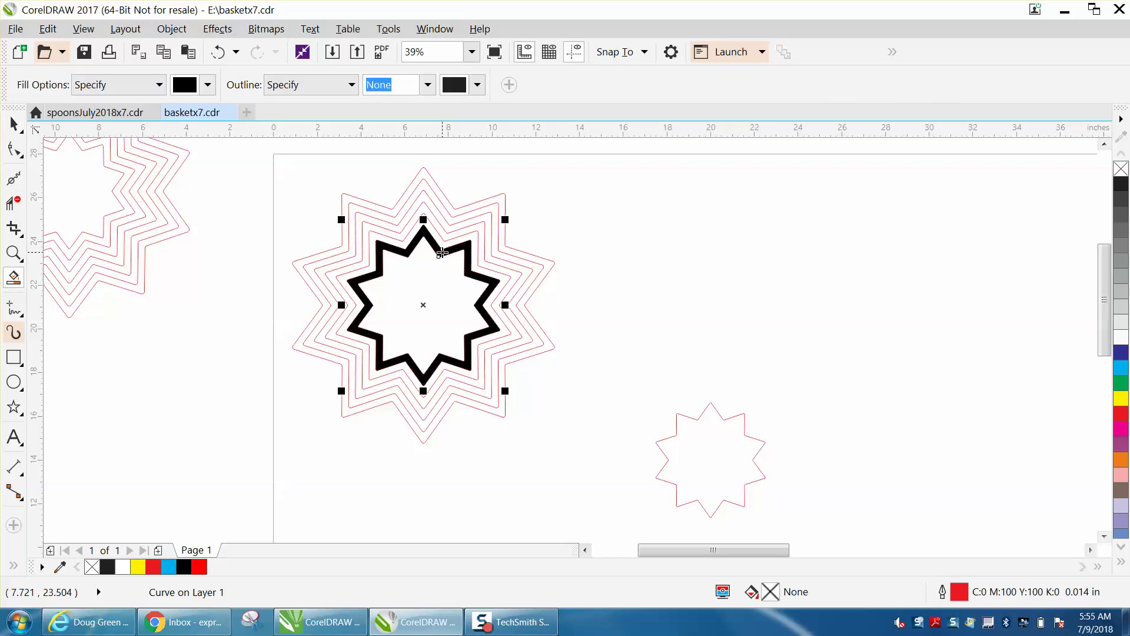
click(710, 459)
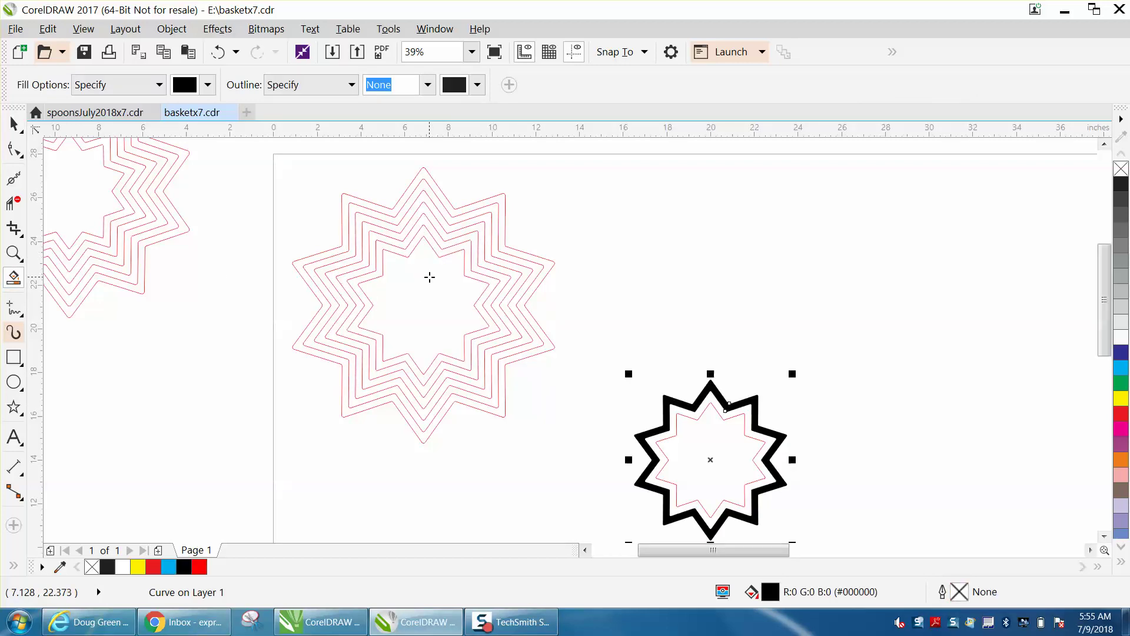
click(1120, 170)
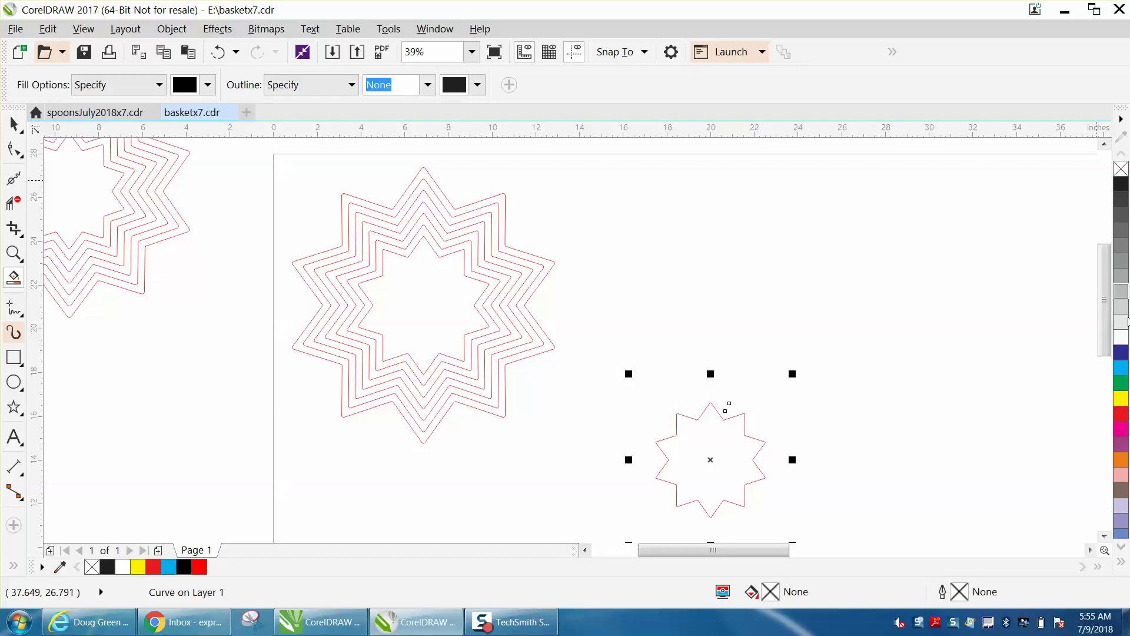
right_click(1121, 414)
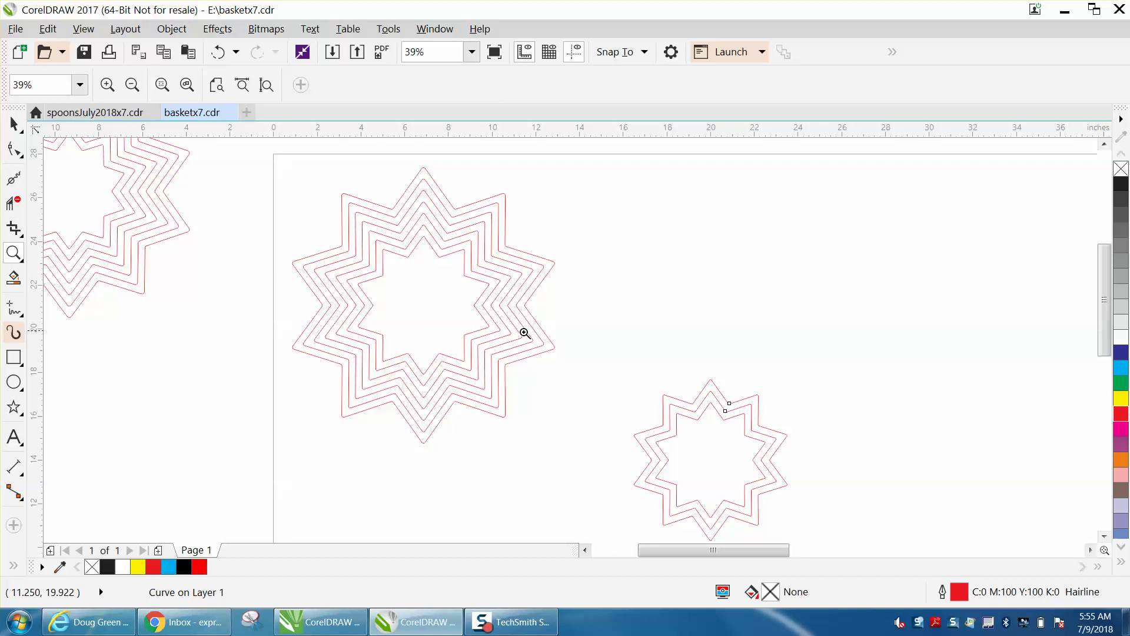
drag(540, 341, 821, 539)
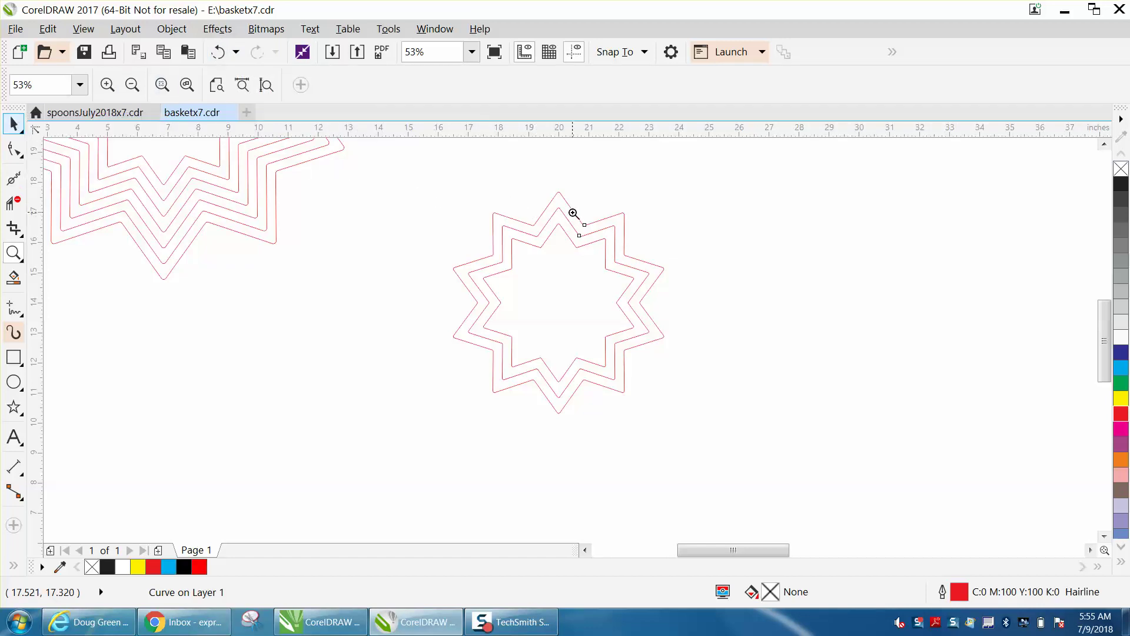
- Rotate the outer lower-right star to an 18° angle
click(15, 122)
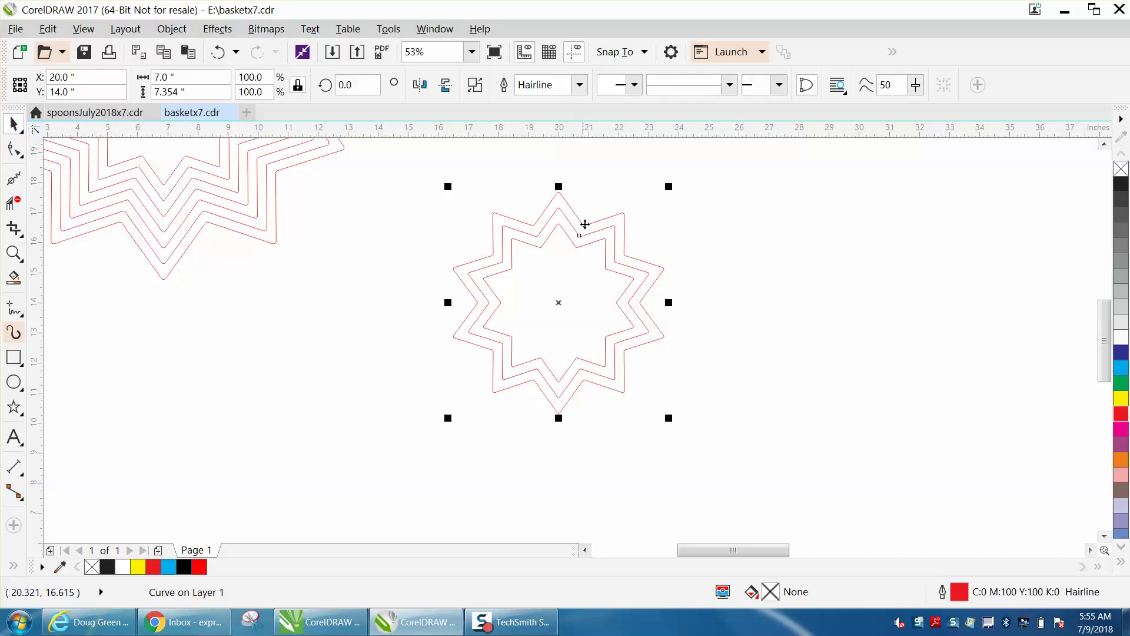
click(342, 85)
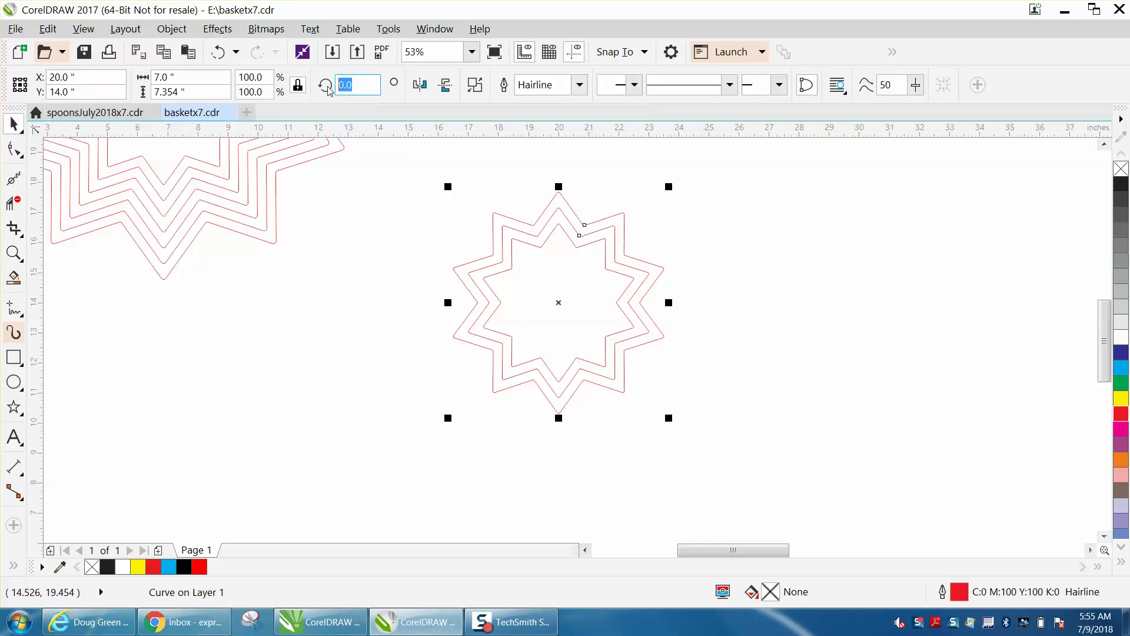
text(18)
key(Return)
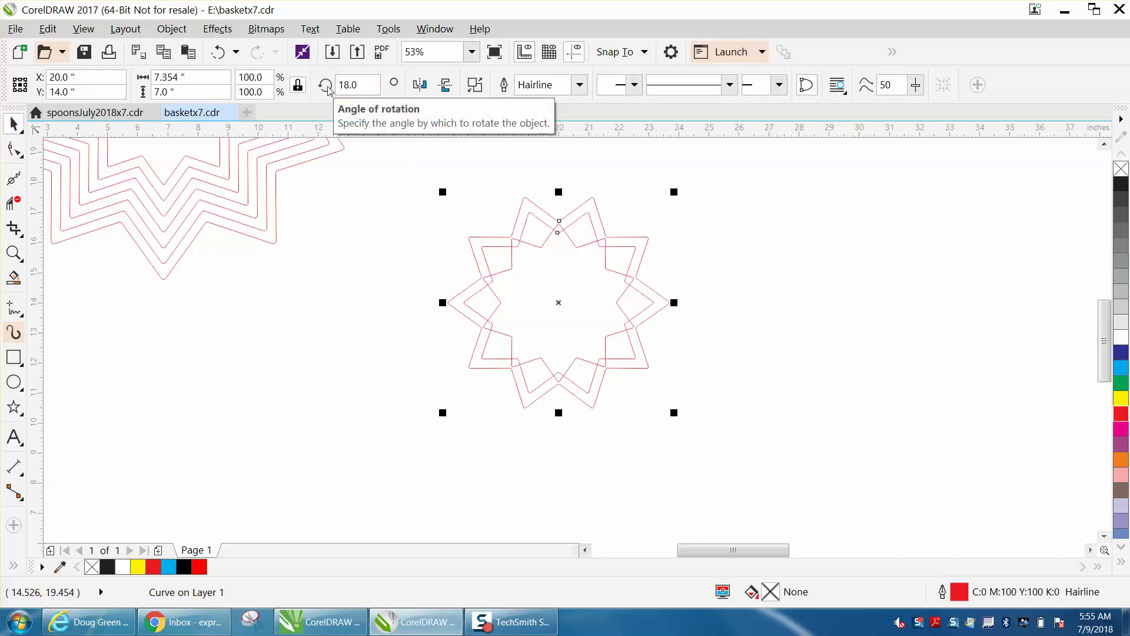
- Zoom in on the stars' interlaced upper-right points, then zoom back out toward the basket photo
click(13, 253)
drag(462, 223, 587, 297)
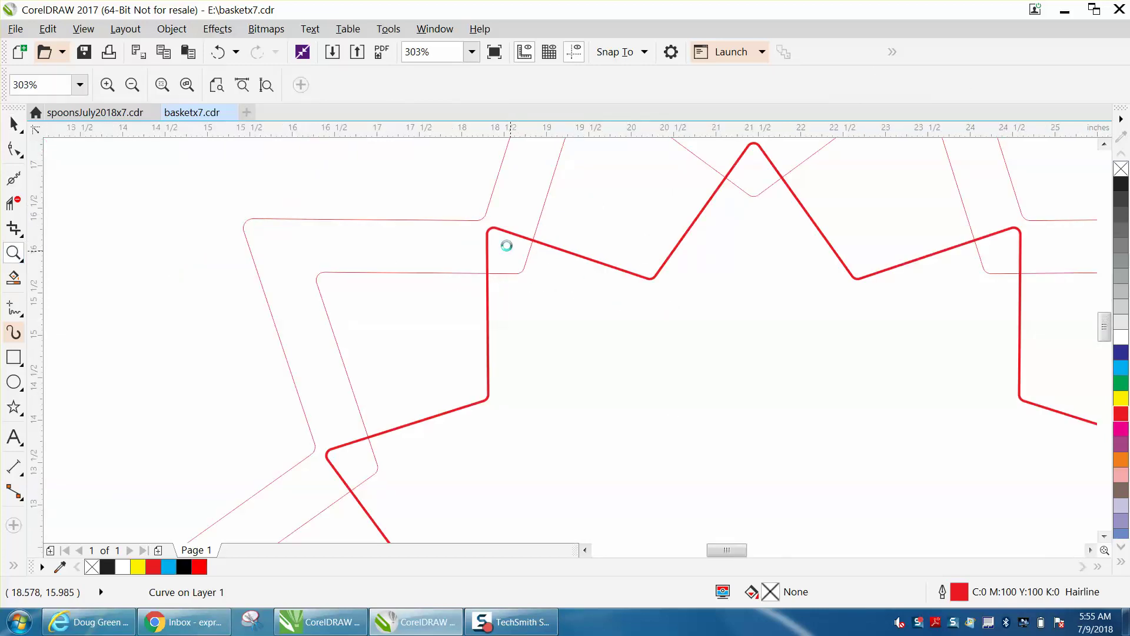
right_click(502, 238)
scroll(500, 235, down, 3)
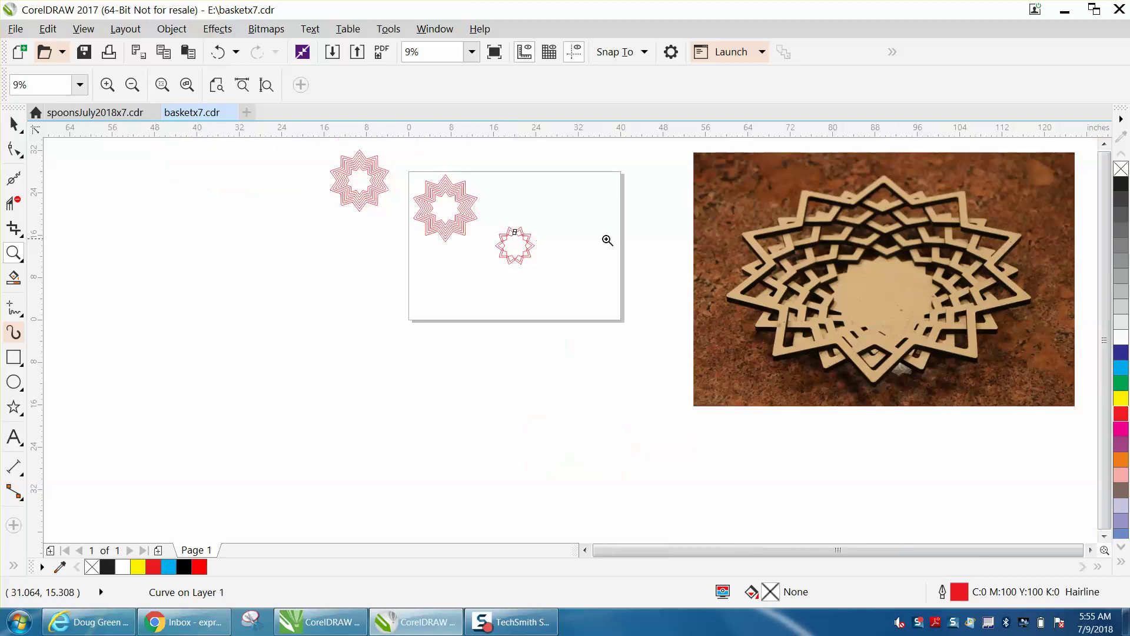
click(1022, 392)
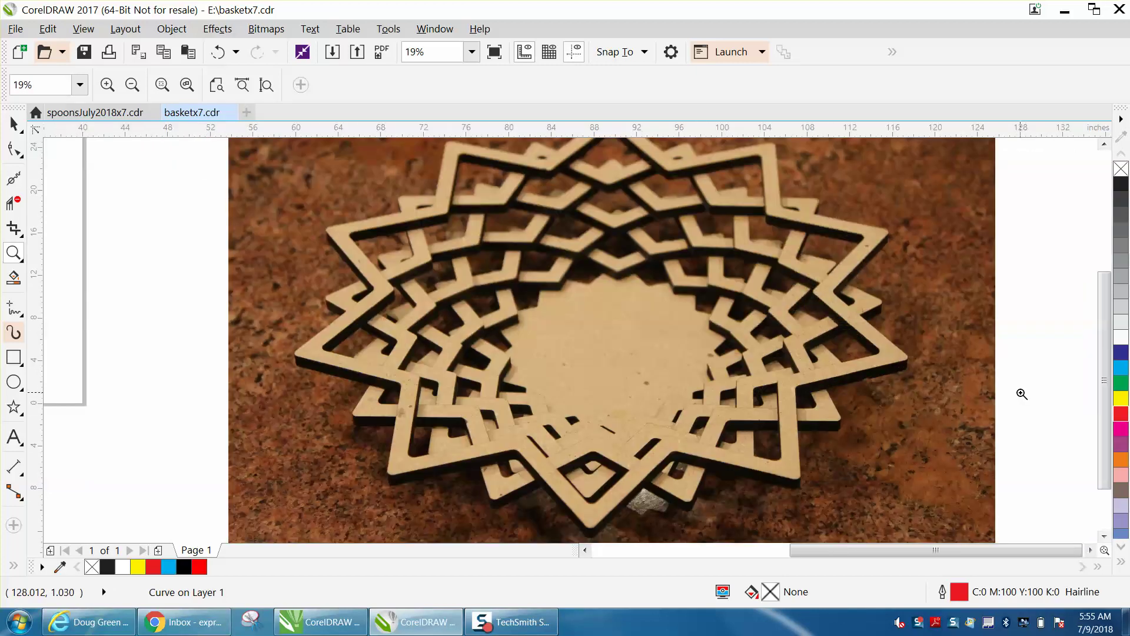